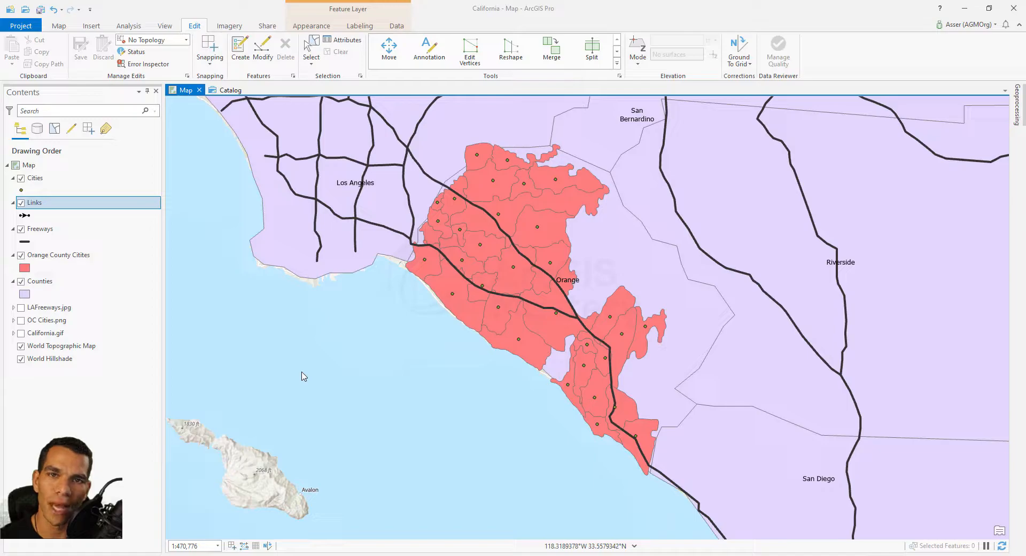
Step: Open the Modify Features tools and look through the full list of editing tools
left_click(267, 52)
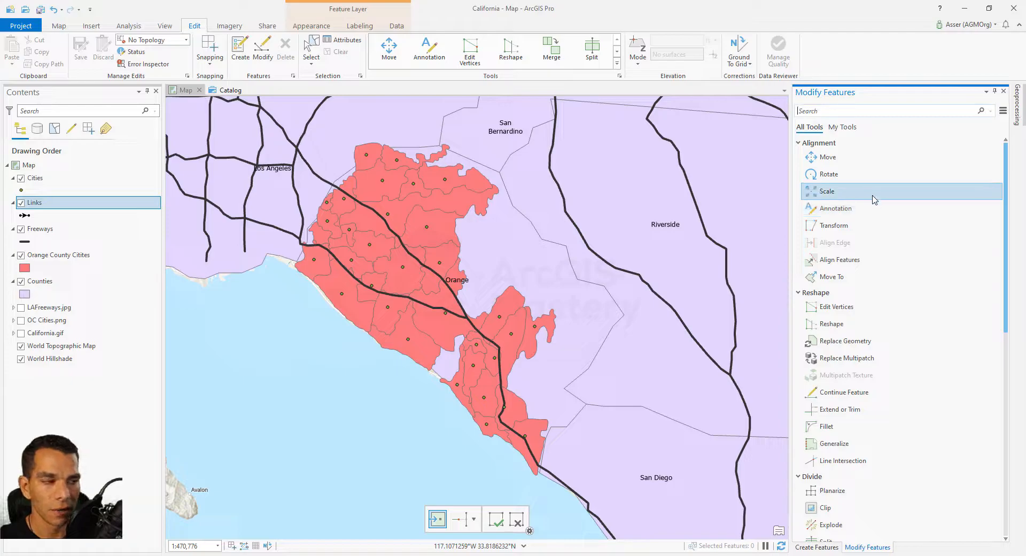
scroll(874, 189, "down", 5)
scroll(874, 190, "down", 10)
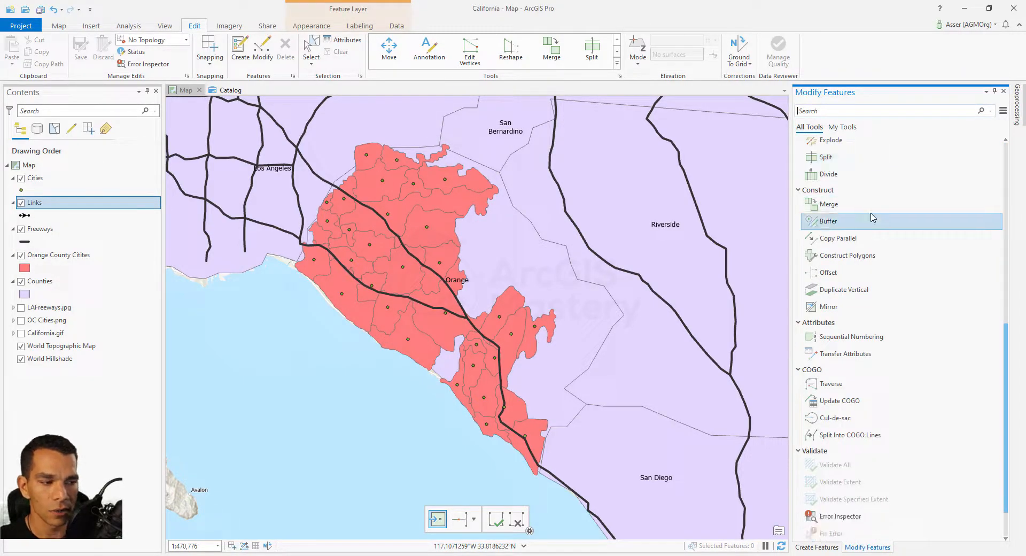
scroll(872, 233, "up", 15)
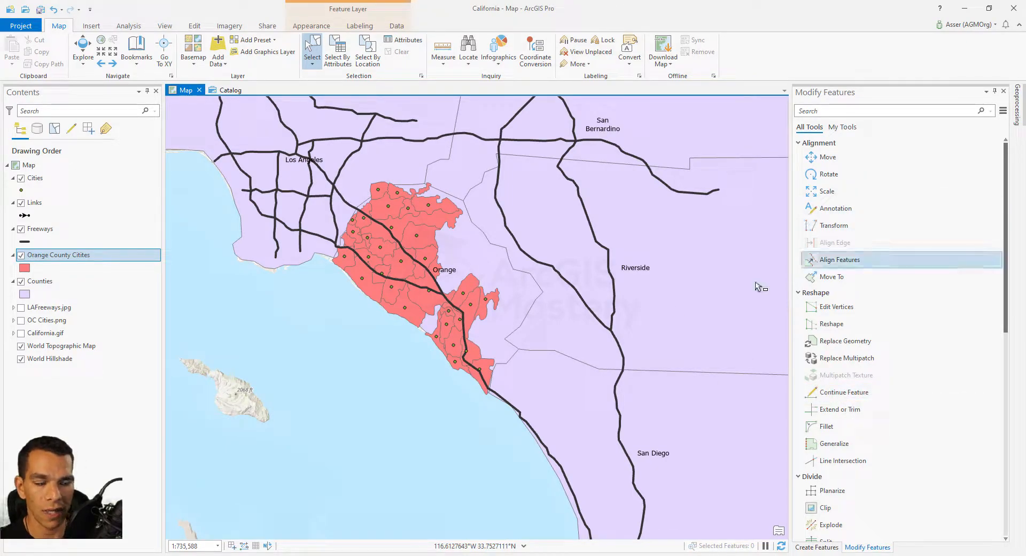
Step: Select the Seal Beach city polygon on the coast in the Orange County Citites layer for editing
scroll(359, 274, "up", 5)
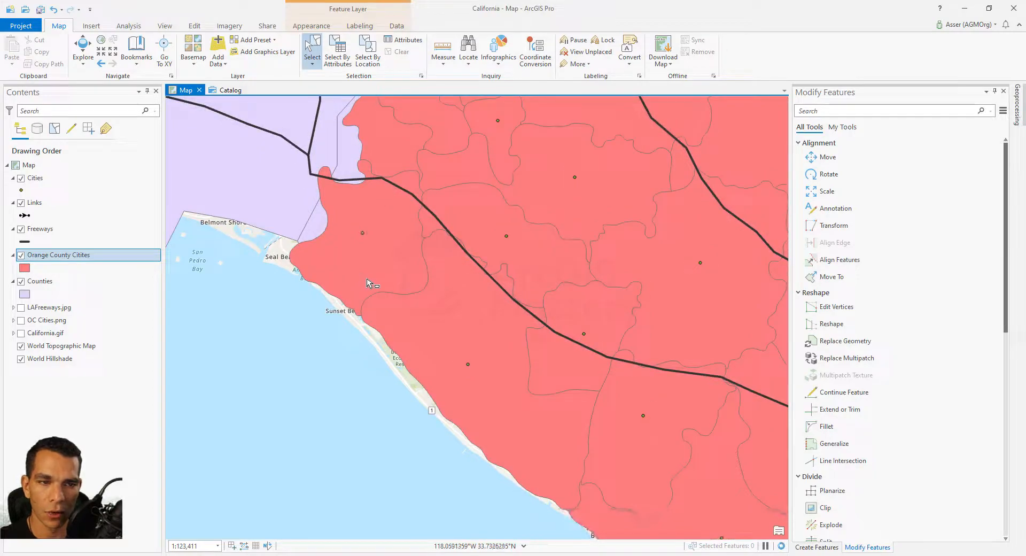
left_click(198, 29)
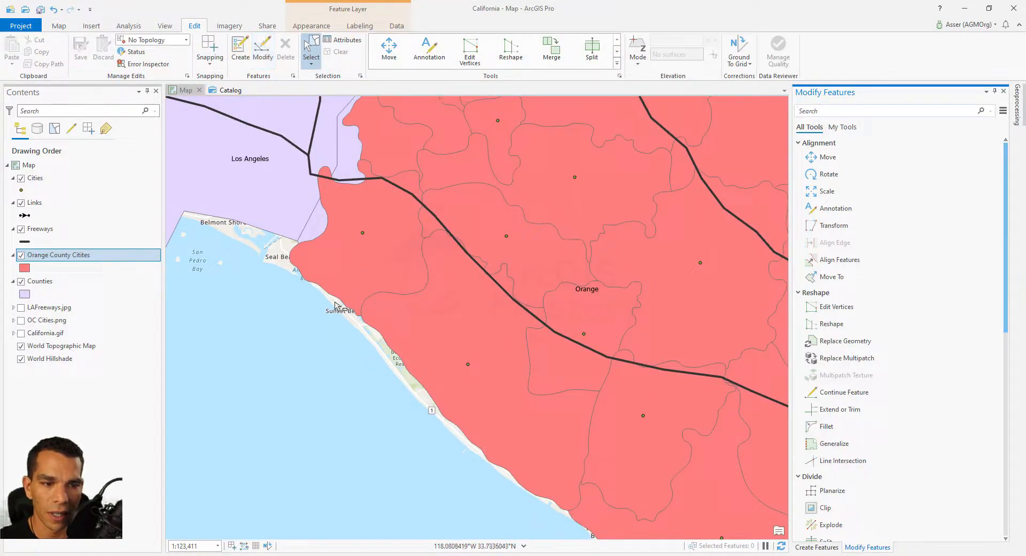
left_click(350, 265)
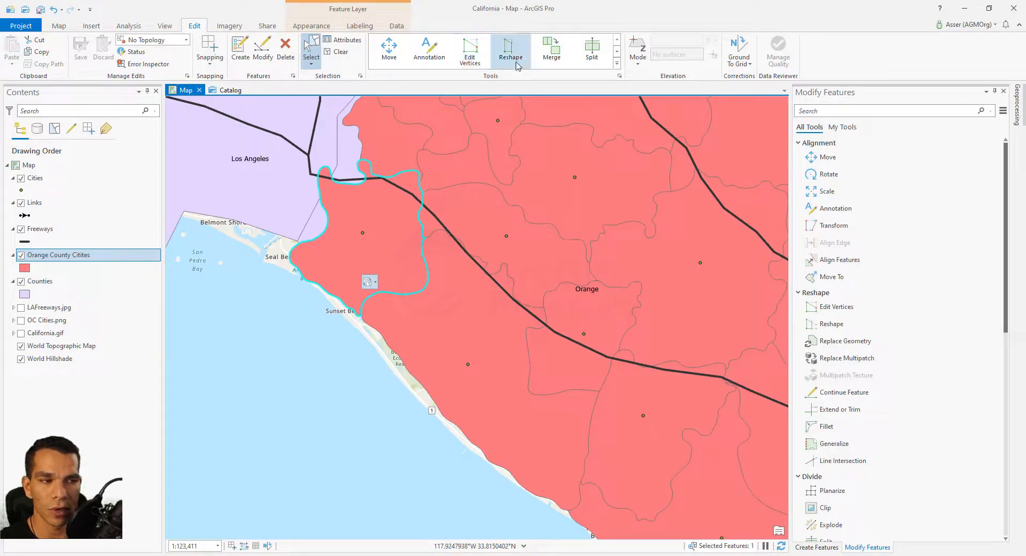
Step: Switch the editing tools gallery to compact icons without labels and look through its rows
left_click(616, 53)
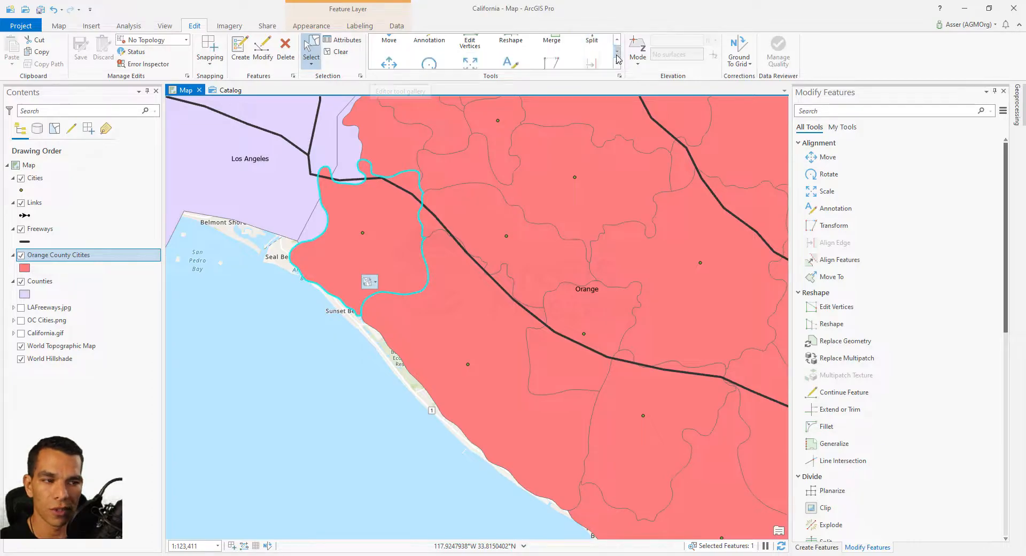
left_click(618, 64)
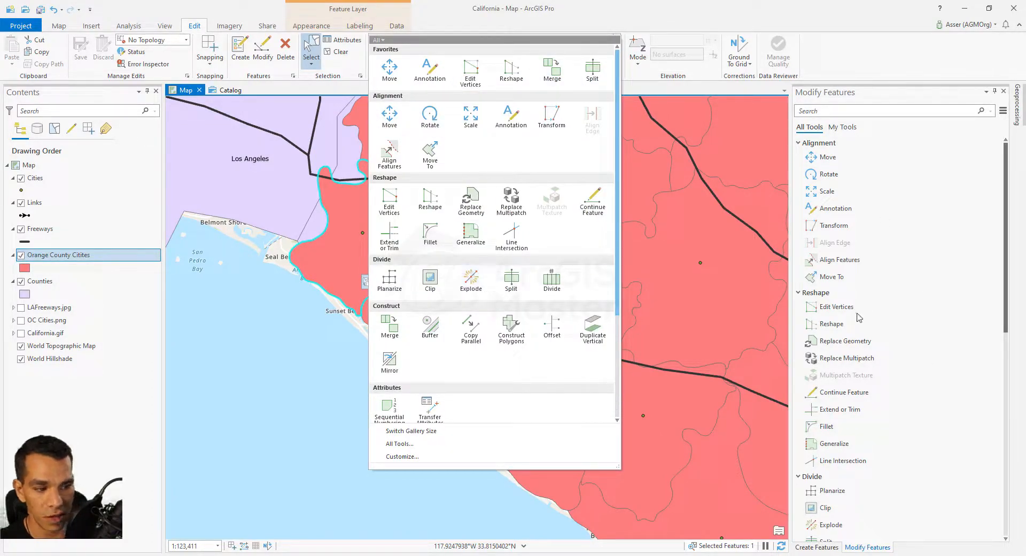
left_click(412, 432)
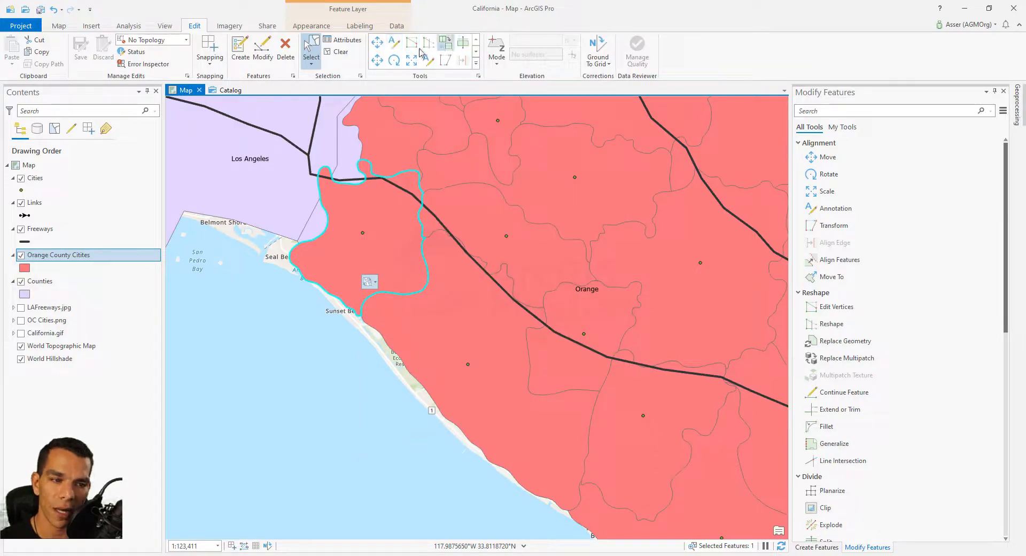
left_click(476, 53)
left_click(476, 52)
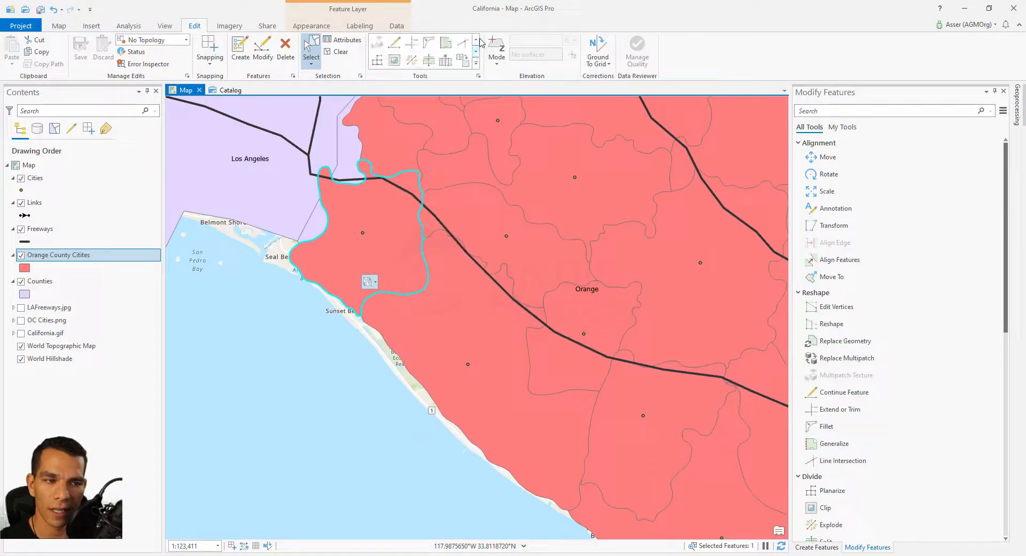
left_click(476, 40)
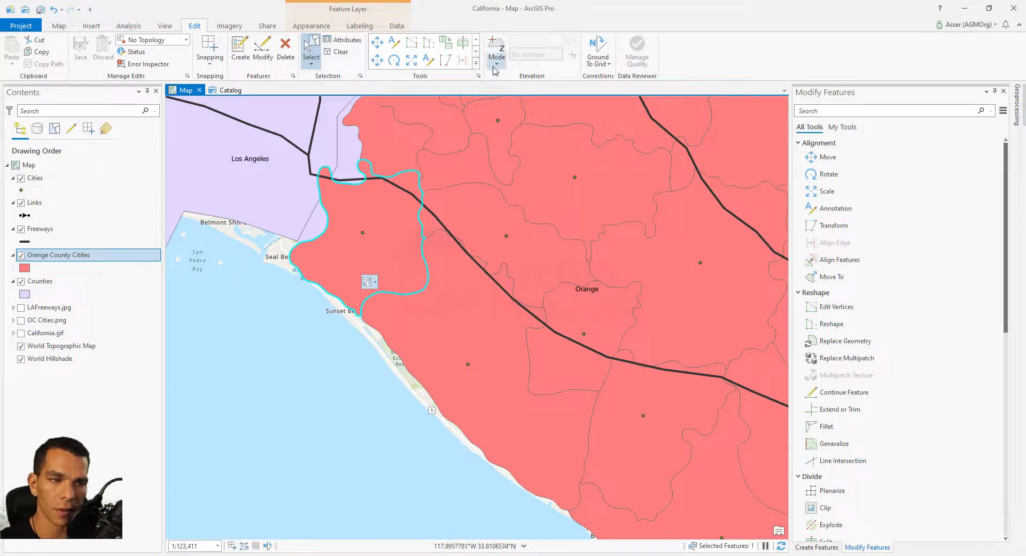
Step: Switch the editing tools gallery to small labeled icons, and restore its large labeled icons
left_click(475, 63)
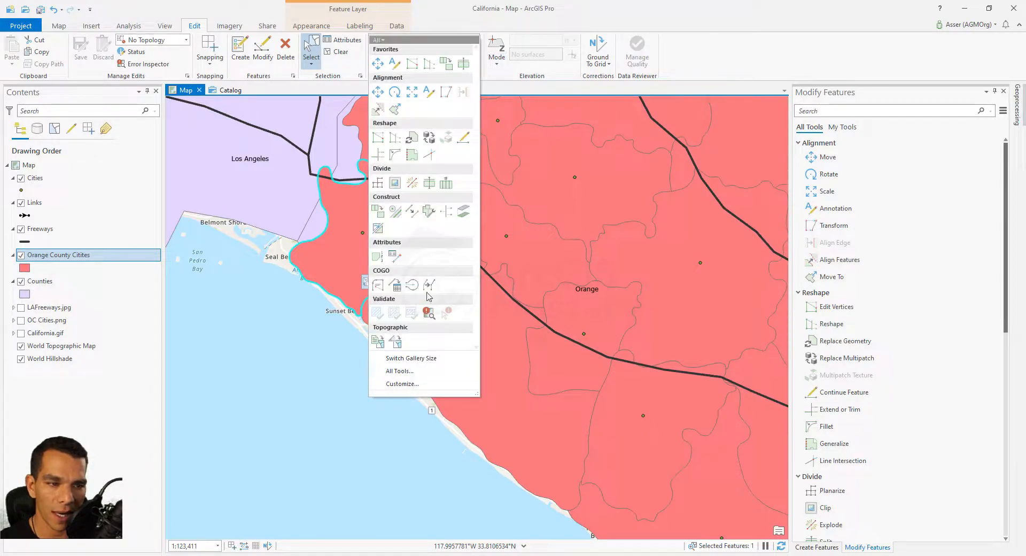
left_click(424, 358)
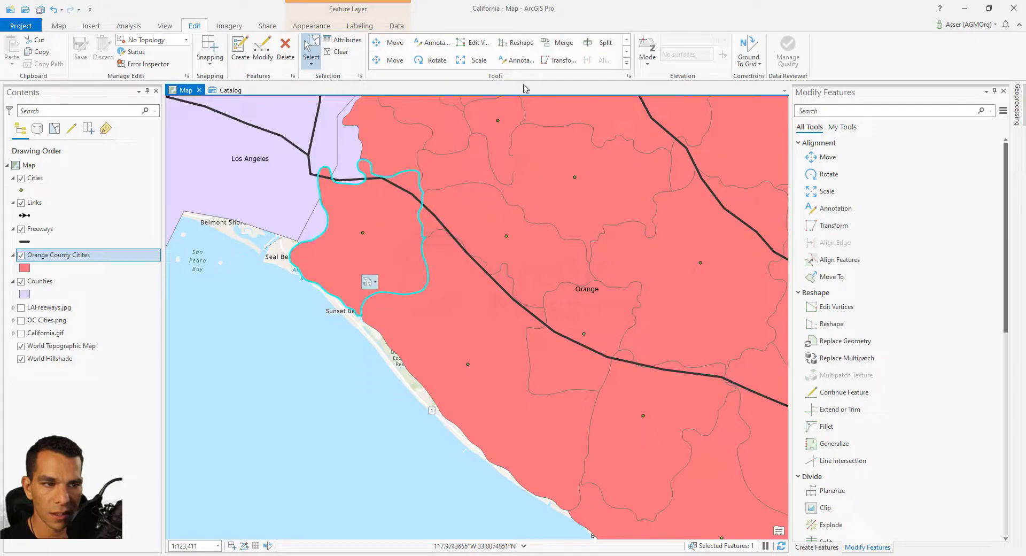
left_click(626, 63)
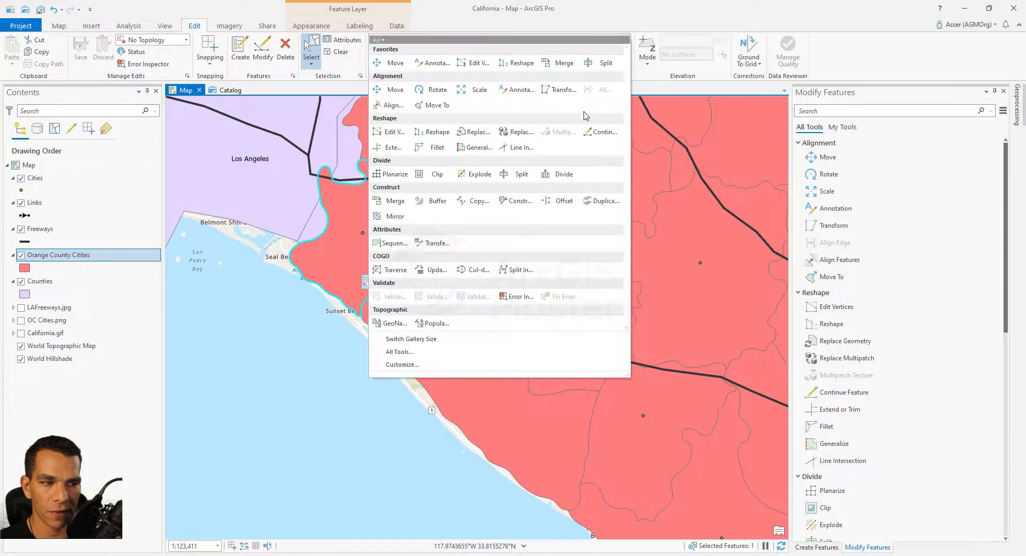
left_click(435, 340)
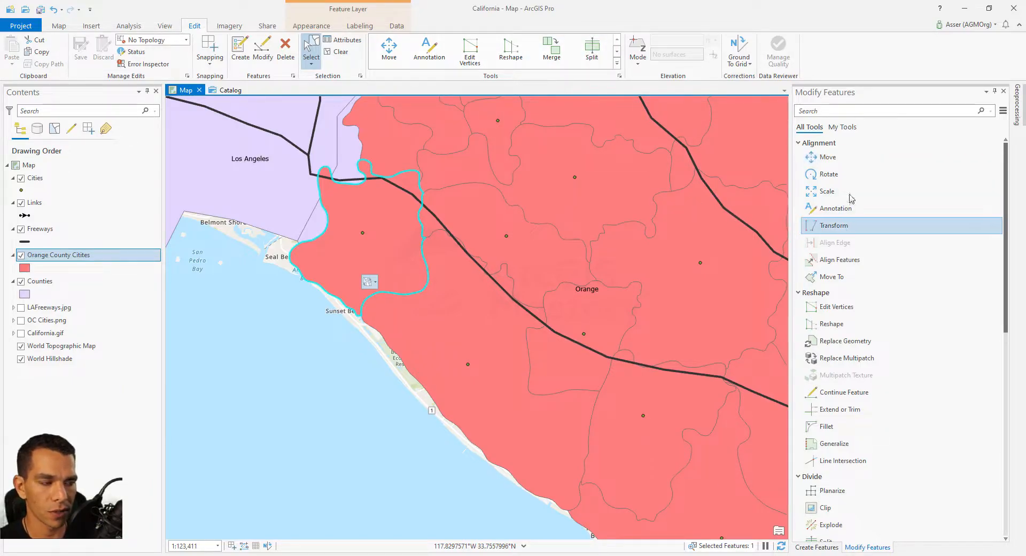
Step: Examine the My Tools list of modification tools and return to the All Tools list
left_click(821, 175)
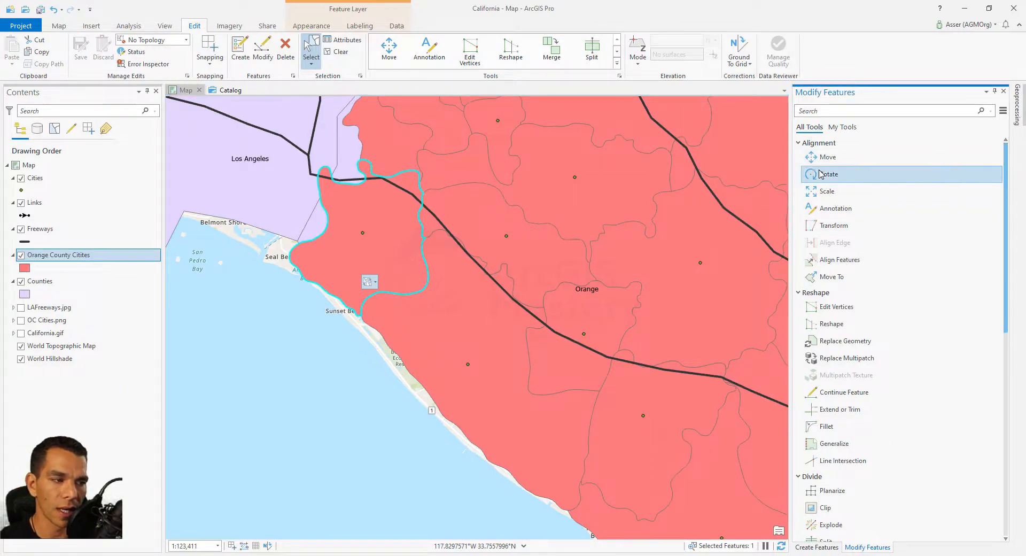
left_click(844, 128)
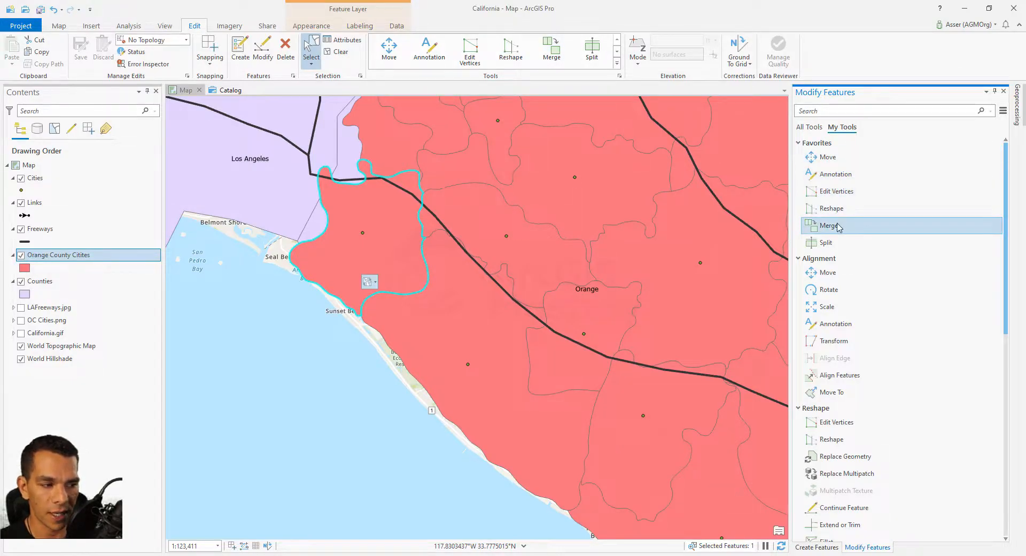
left_click(807, 127)
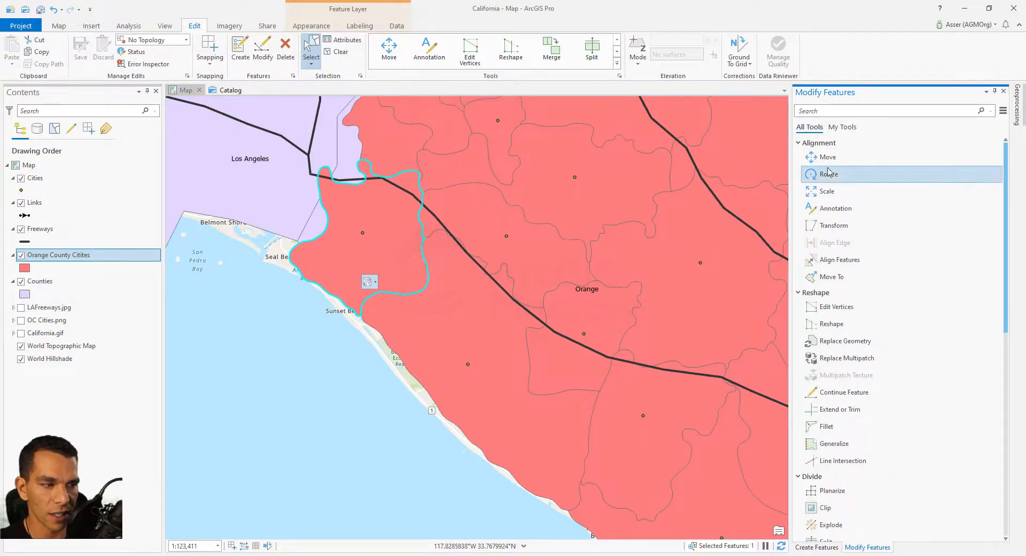
Step: Move the Seal Beach polygon west onto the Belmont Shore coast and rotate it slightly clockwise
left_click(828, 159)
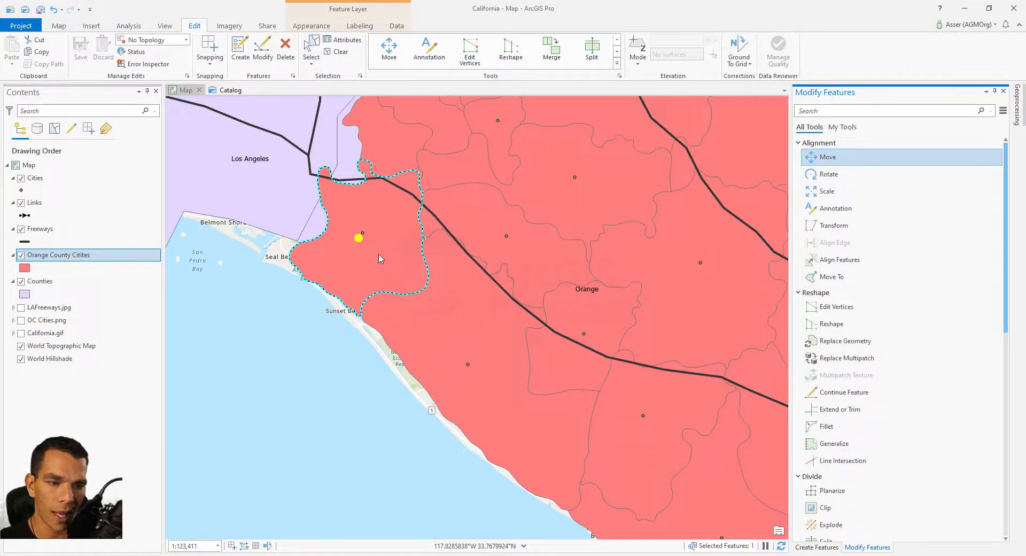
left_click_drag(364, 246, 299, 272)
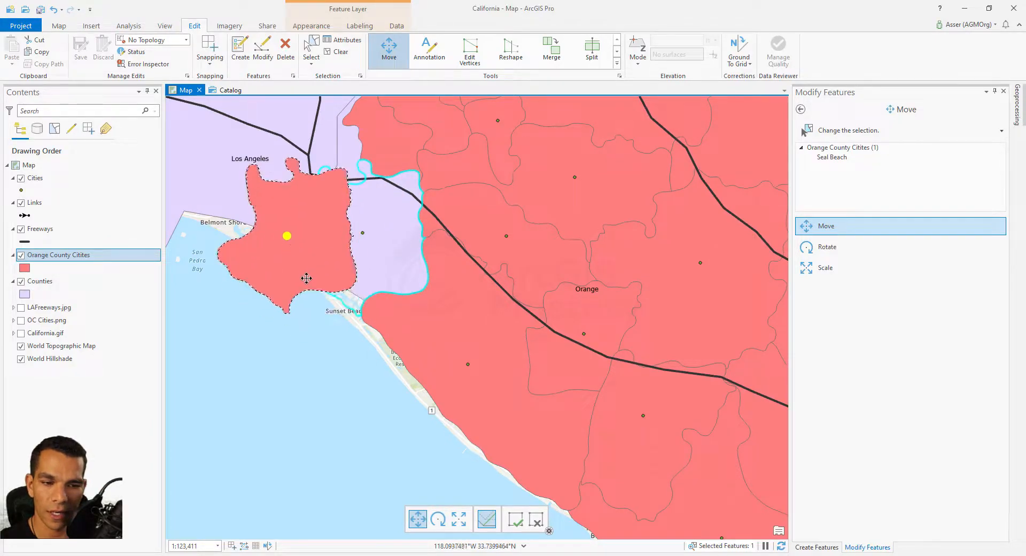
left_click(828, 248)
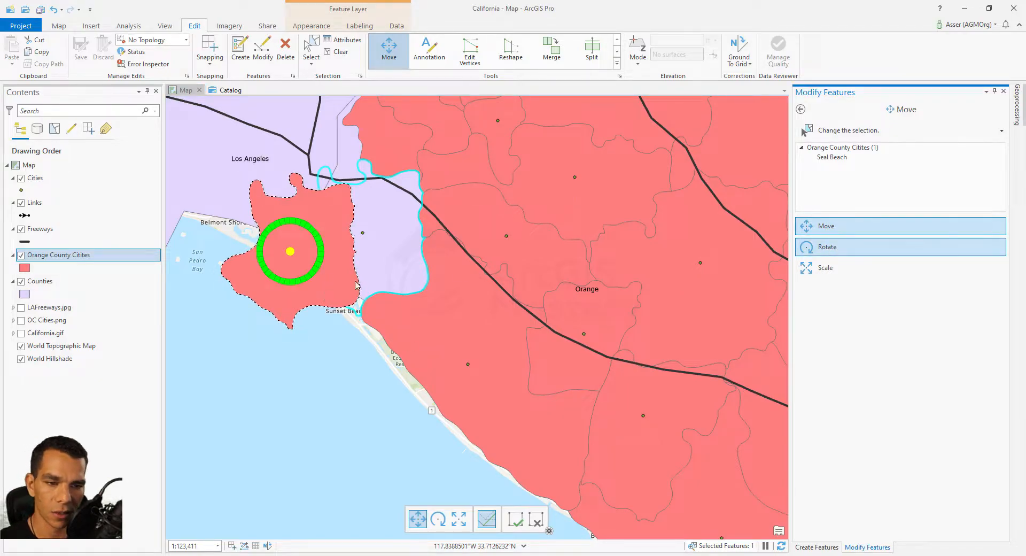
left_click(802, 250)
left_click_drag(302, 262, 319, 276)
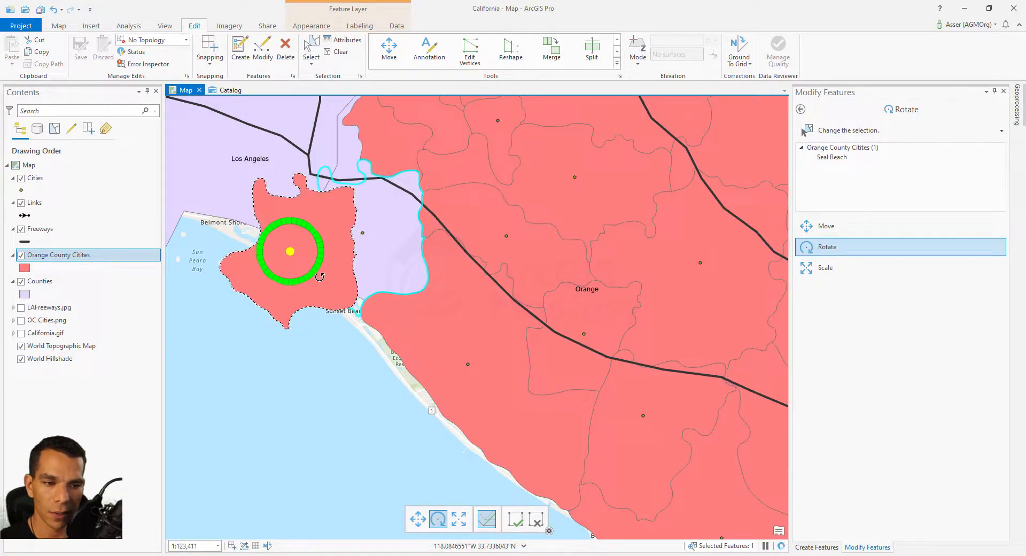
Step: Scale the Seal Beach polygon up proportionally around its center and finish the geometry edit
left_click(827, 274)
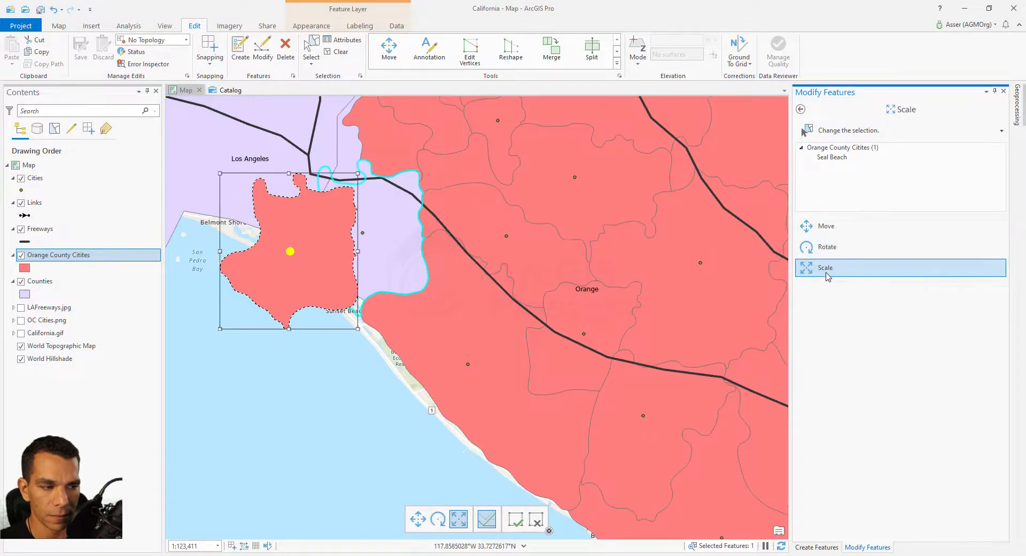
left_click_drag(219, 331, 218, 361)
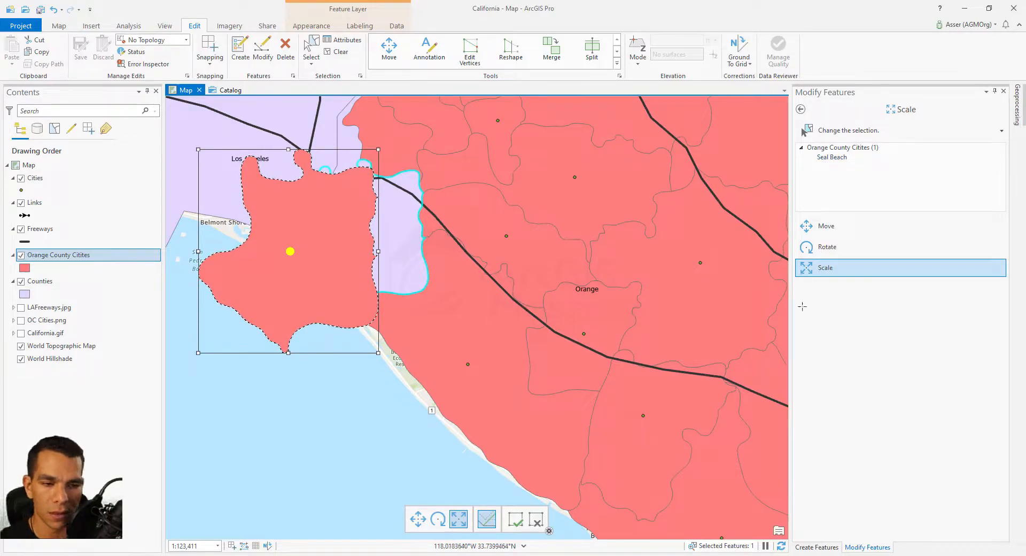
left_click(418, 518)
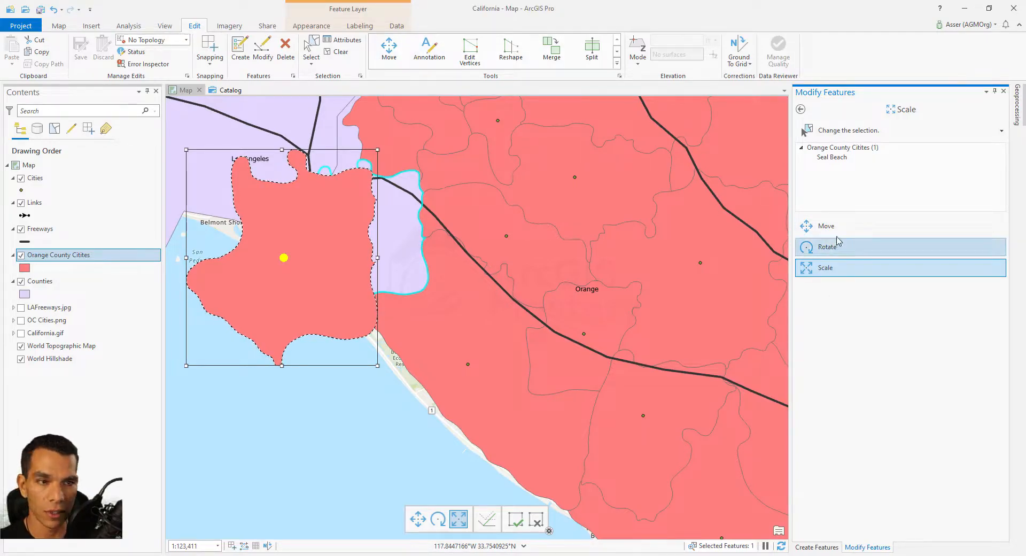
left_click(549, 532)
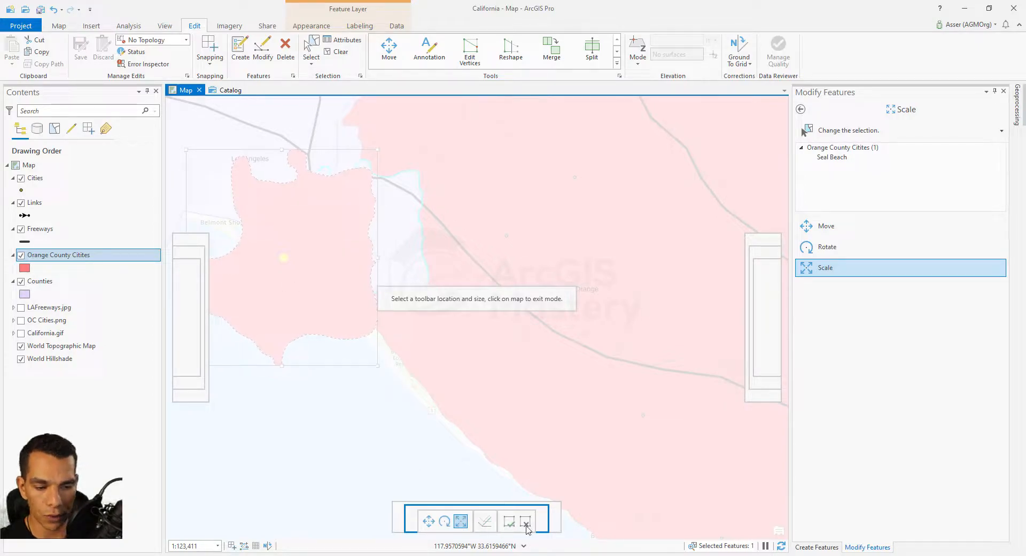
left_click(515, 526)
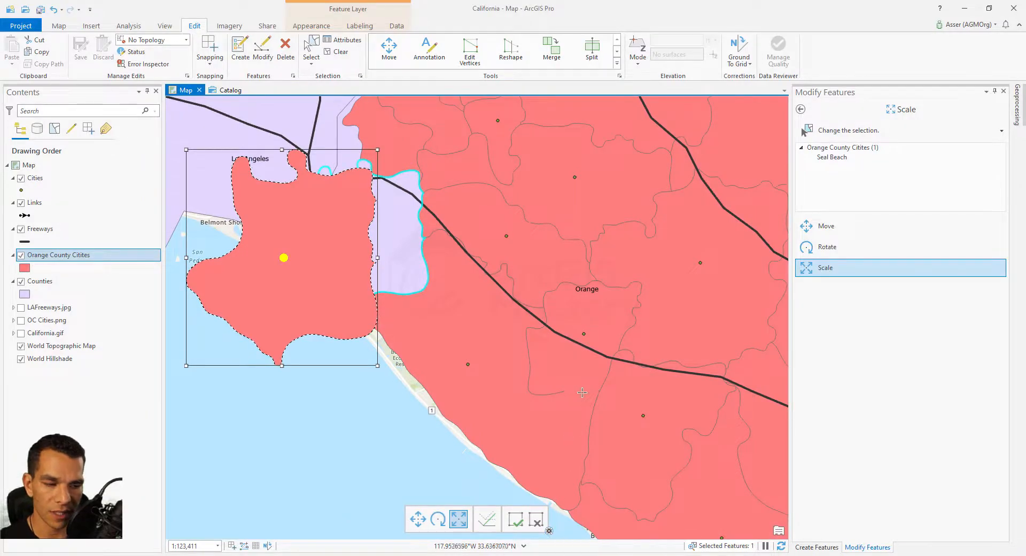
left_click(516, 522)
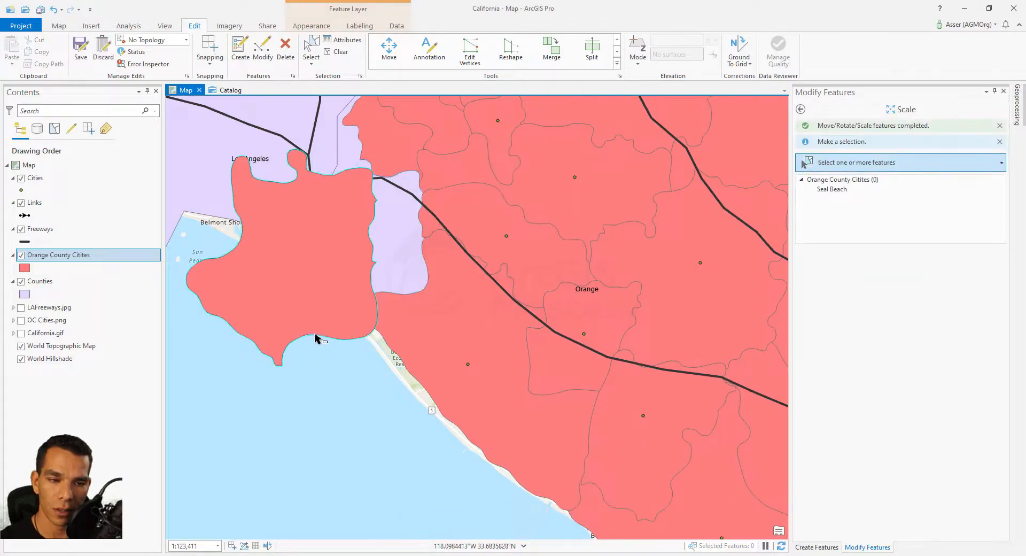
Step: Scale the Seal Beach polygon up once more and cancel this pending change
left_click(322, 284)
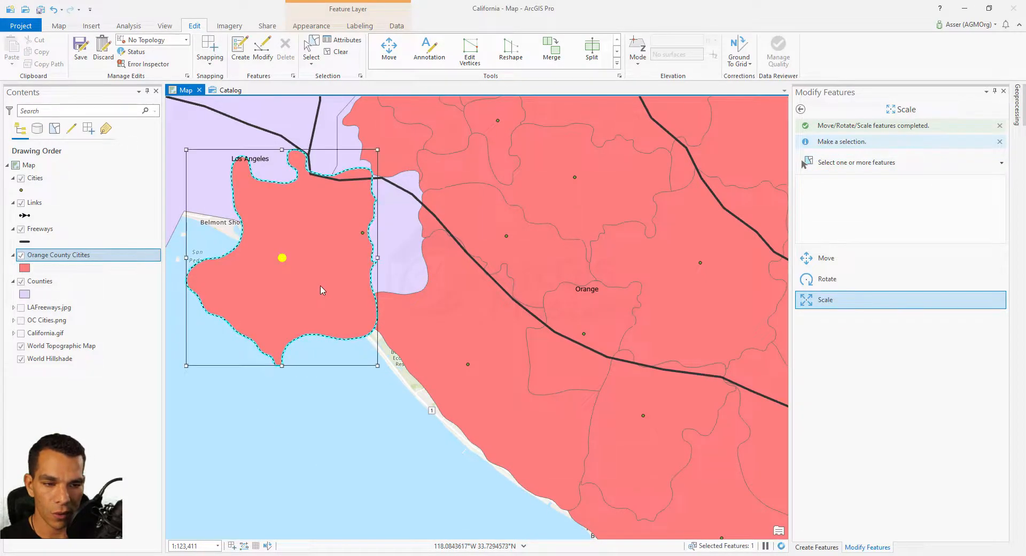
left_click_drag(377, 365, 395, 386)
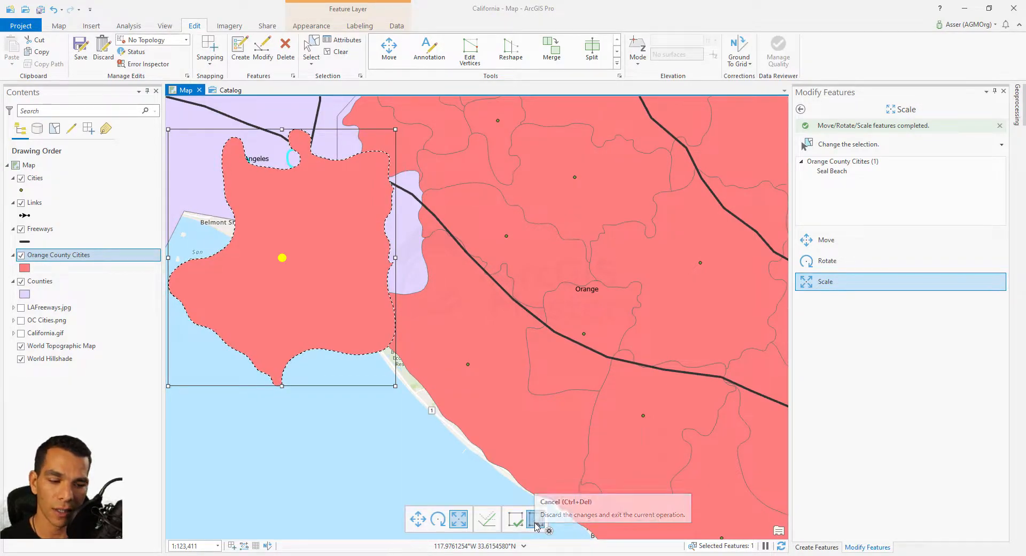
left_click(536, 519)
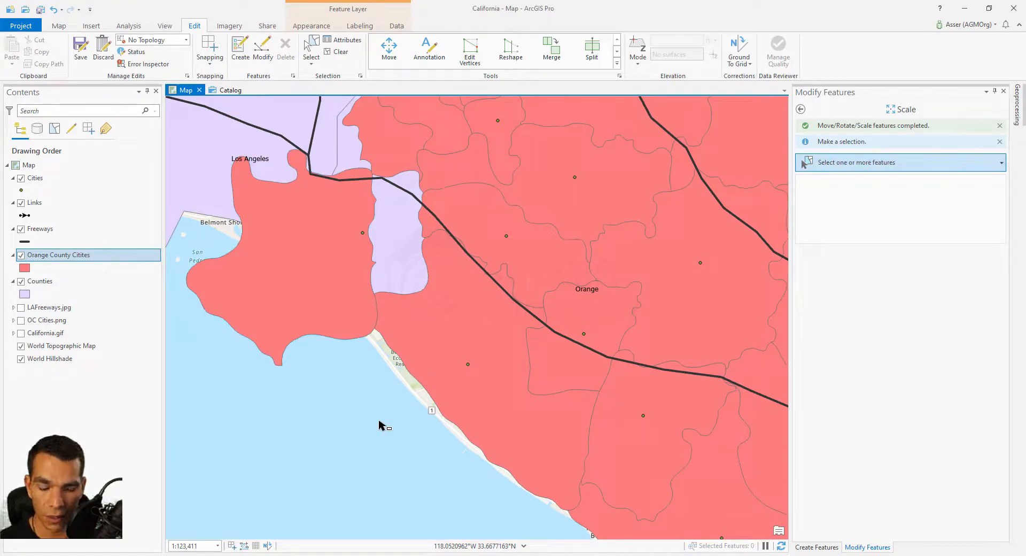
Step: Undo and redo the Seal Beach geometry edit, and discard all unsaved edits
key("ctrl+z")
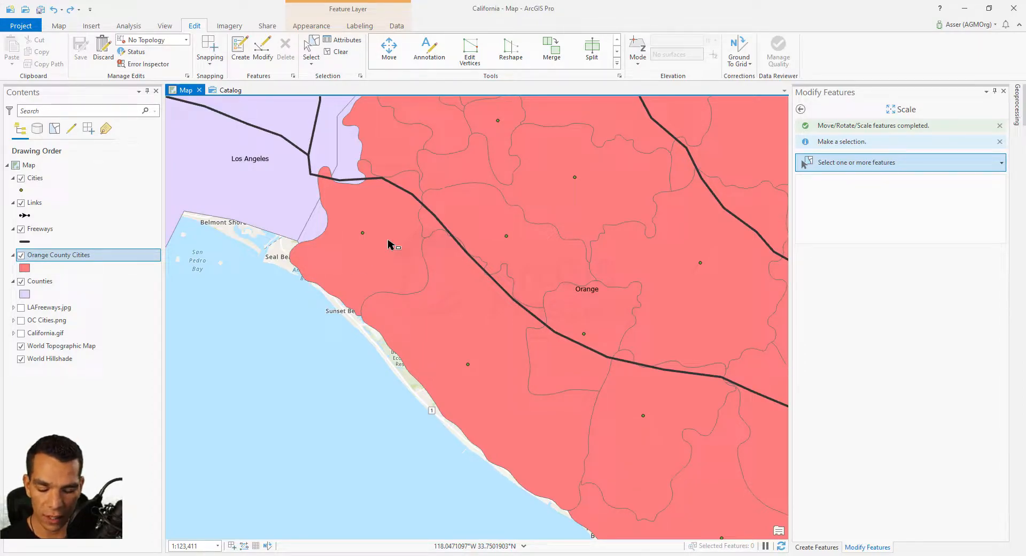
key("ctrl+y")
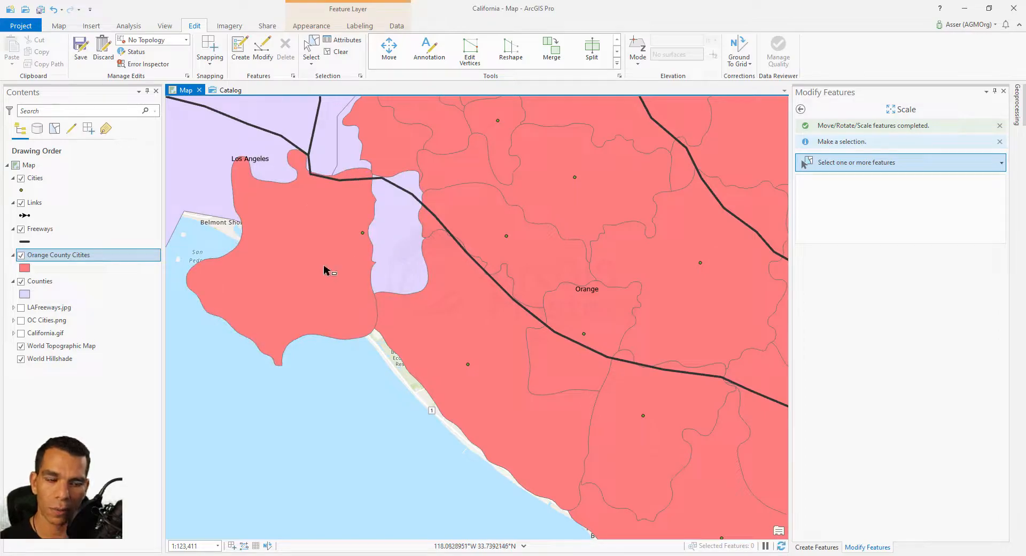
left_click(103, 54)
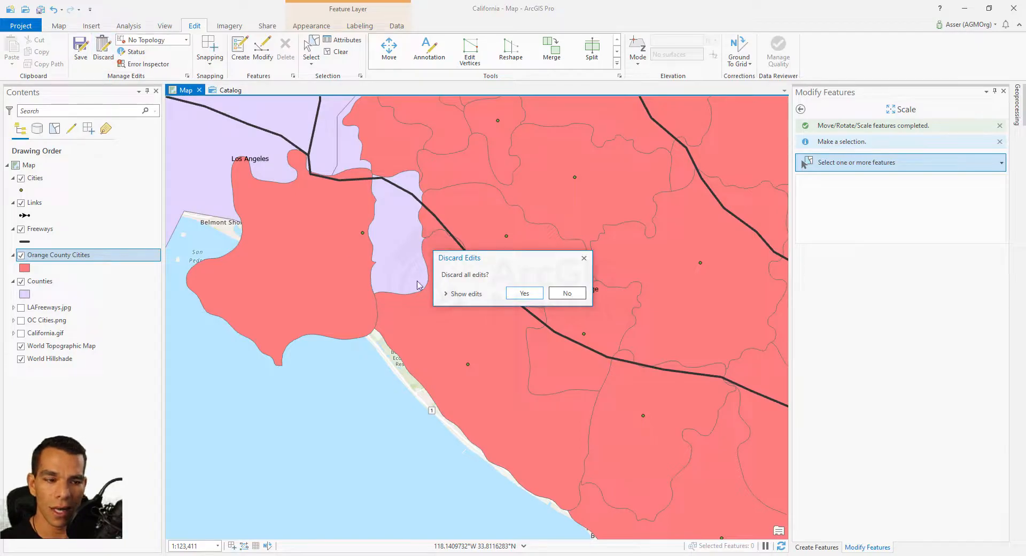
left_click(532, 295)
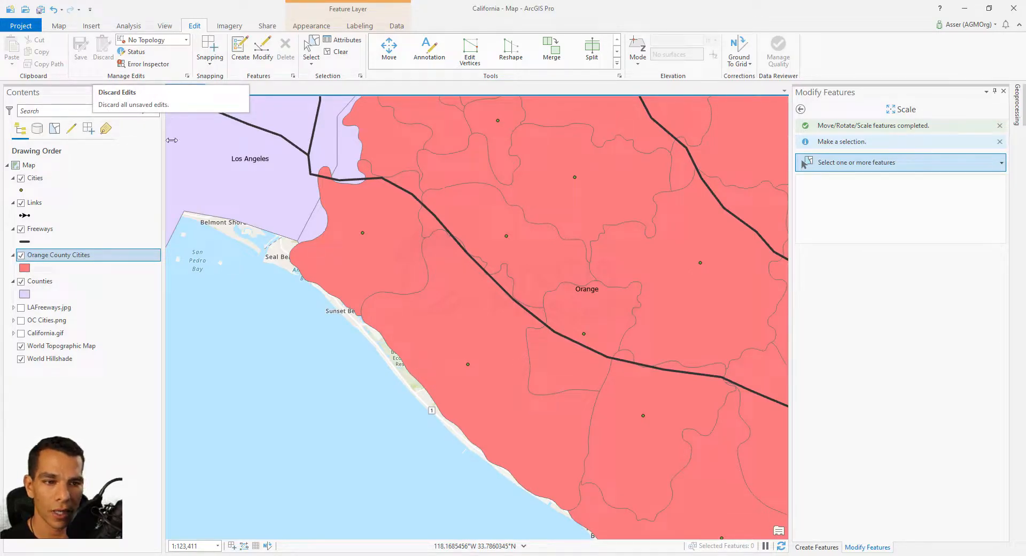
Step: Select the Seal Beach polygon and start adding displacement links for an Affine Transform
left_click(800, 110)
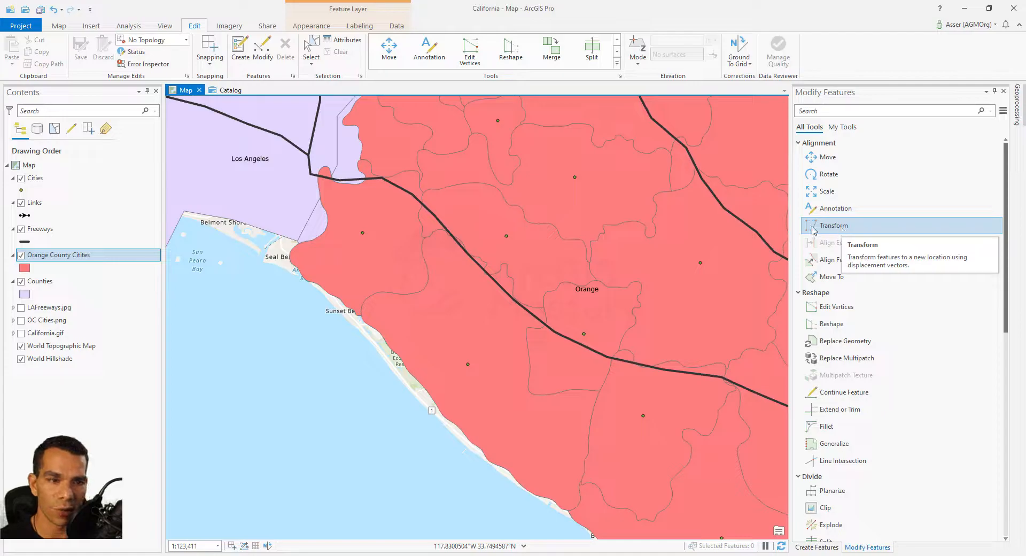
left_click(311, 47)
left_click(332, 246)
left_click(837, 226)
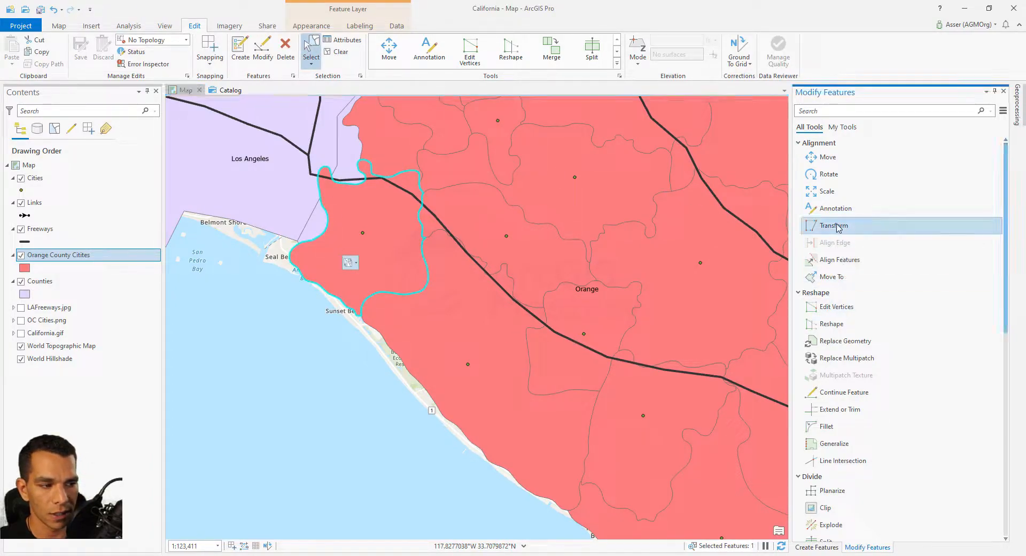
left_click(837, 317)
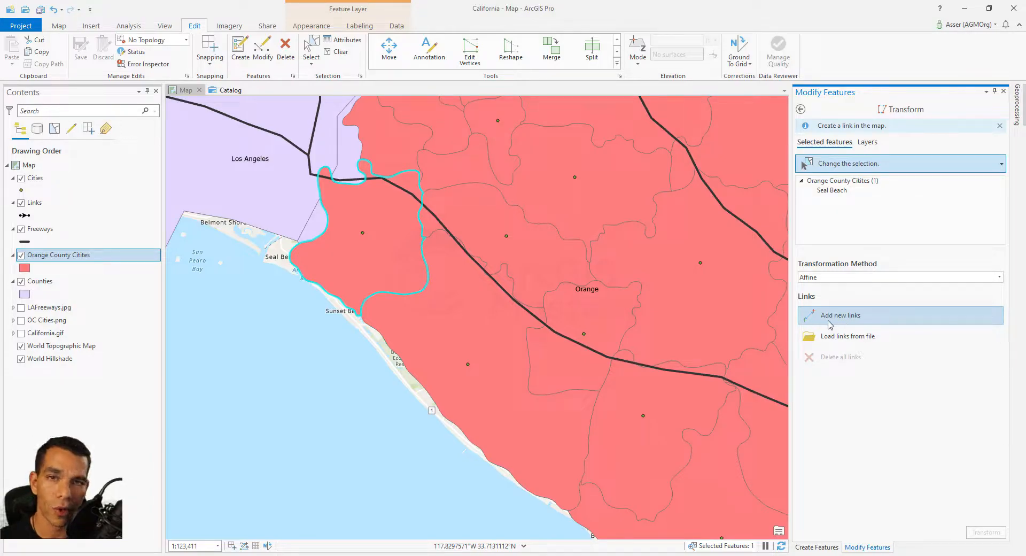
left_click(836, 319)
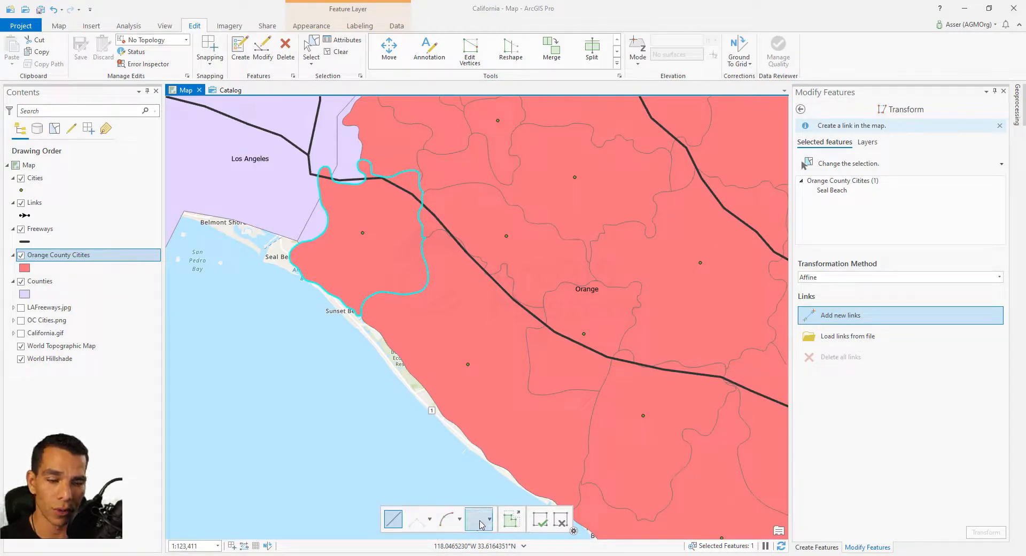
Step: Draw three links from Seal Beach's southern tip, northwest corner and western edge toward the coast and ocean, and transform the polygon
left_click(359, 299)
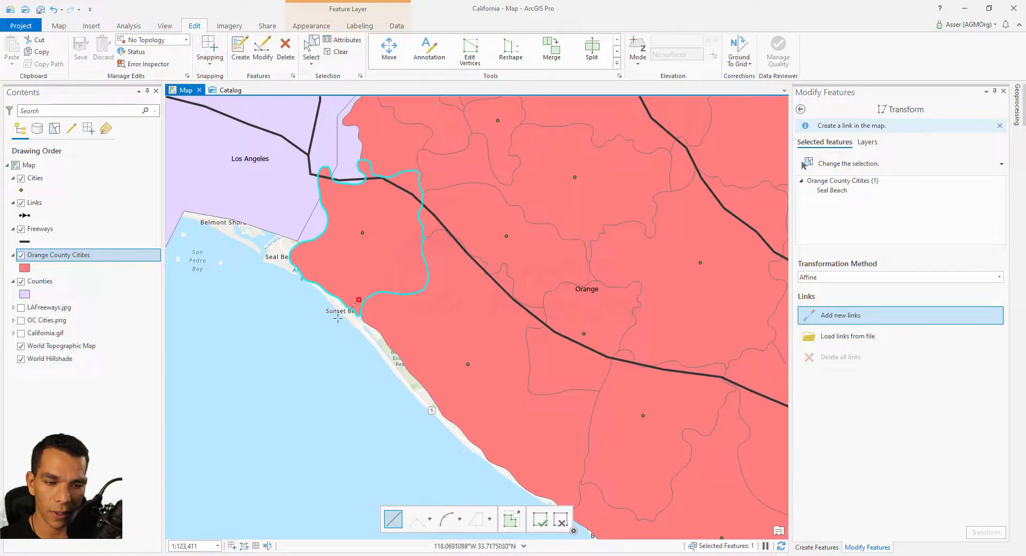
left_click(282, 337)
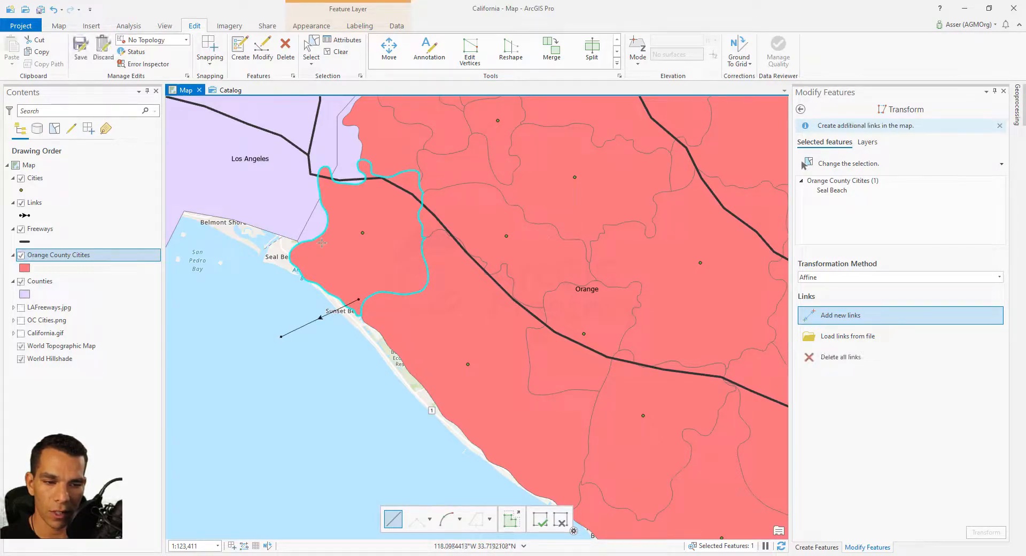
left_click(209, 226)
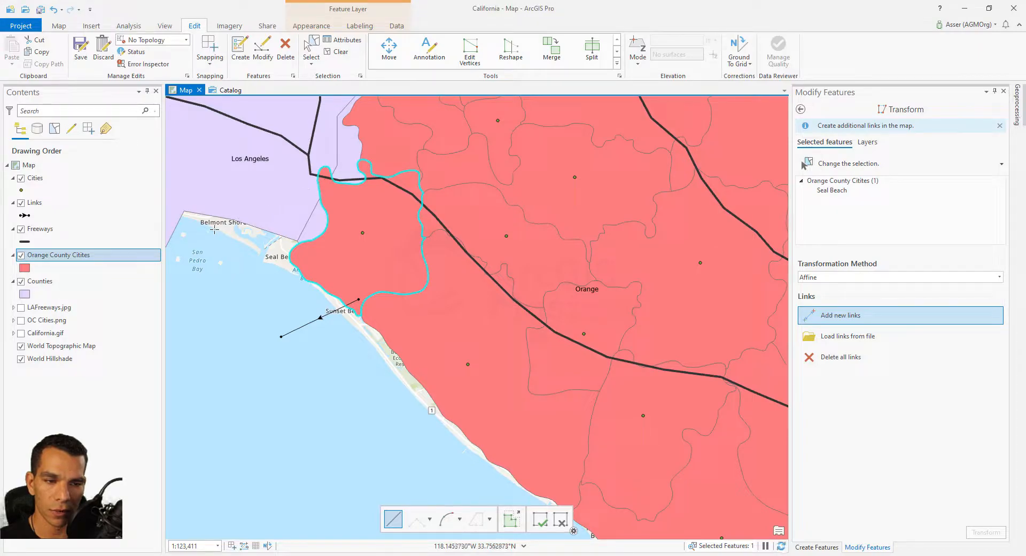
left_click(312, 261)
left_click(213, 287)
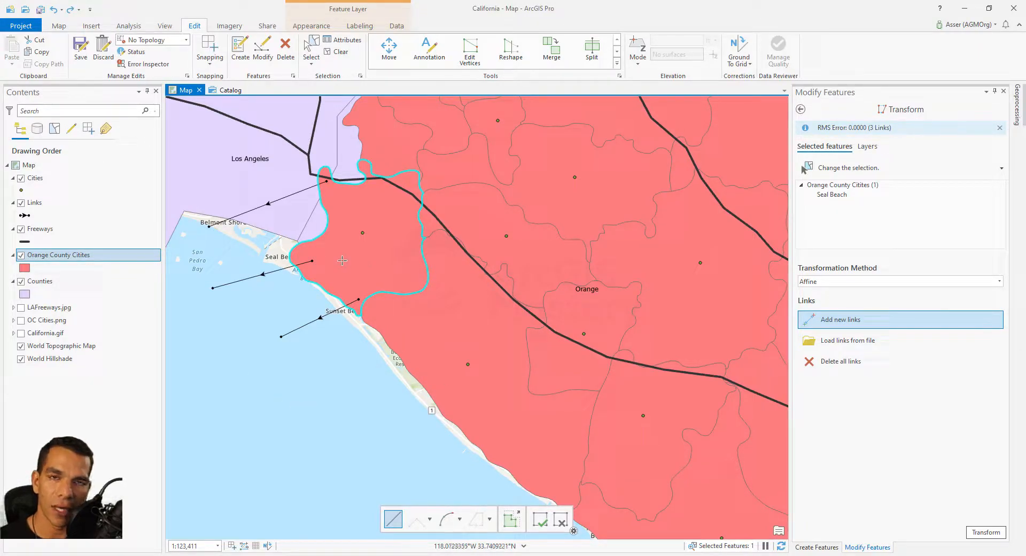
left_click(986, 532)
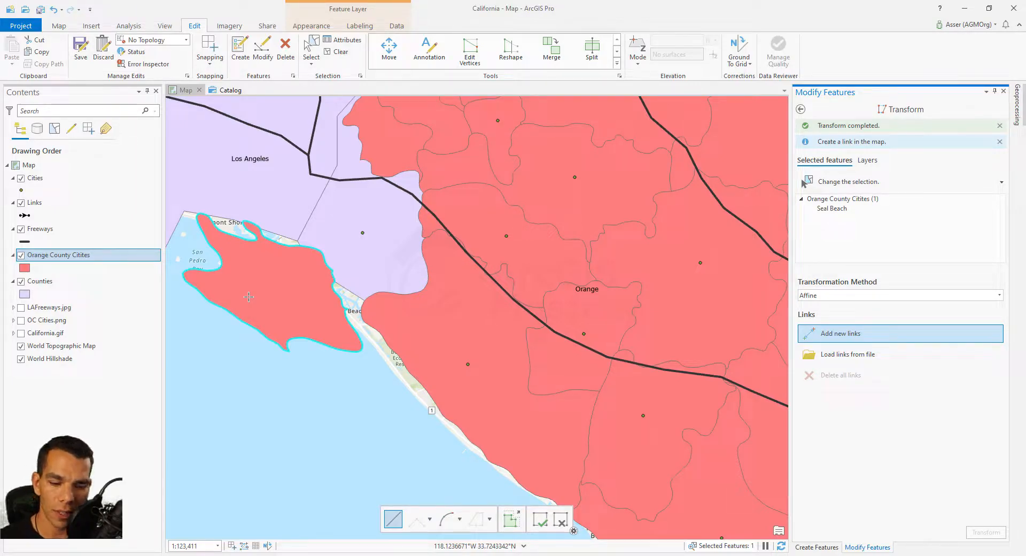
Step: Undo the Seal Beach transformation and delete the three displacement links one by one
key("ctrl+z")
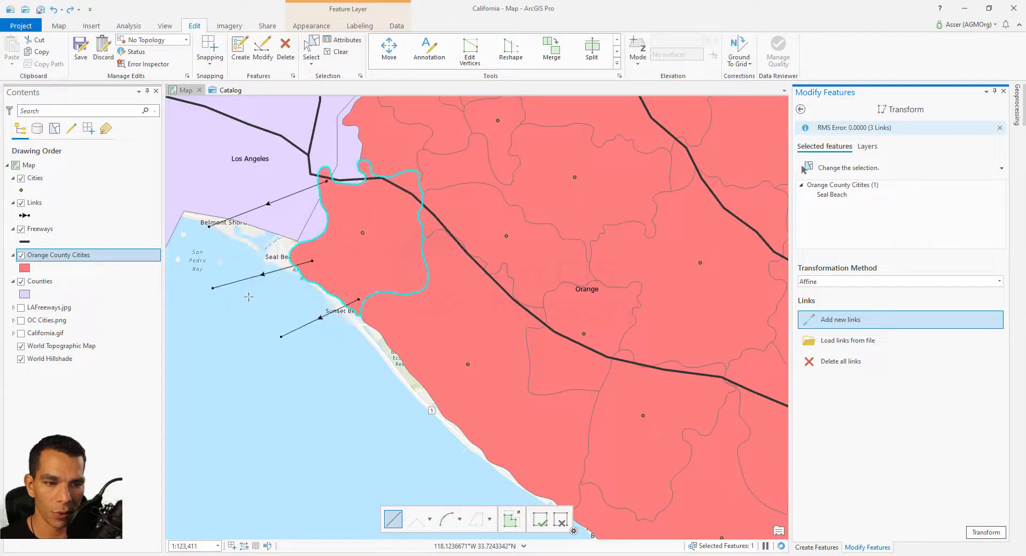
key("Escape")
left_click(312, 49)
left_click(210, 230)
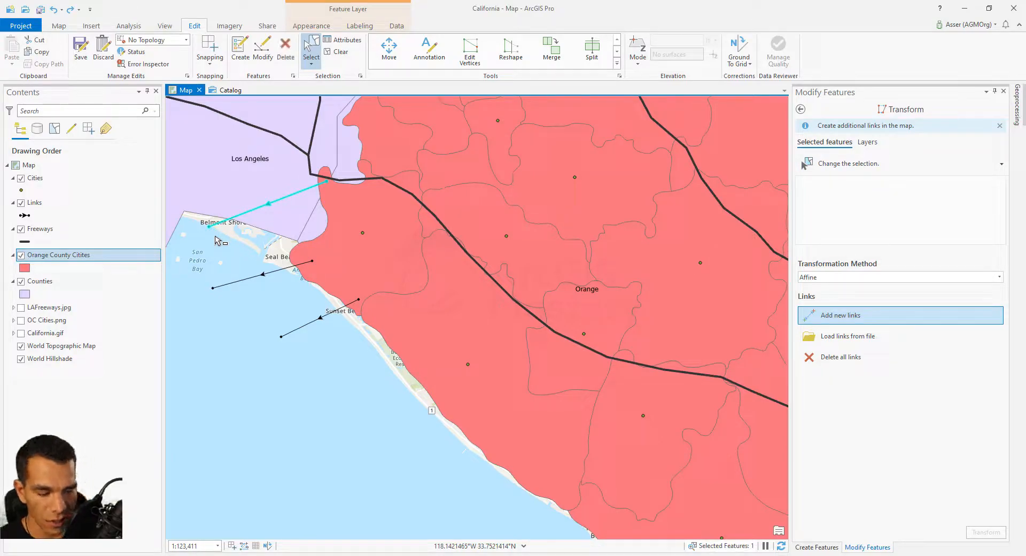
key("Delete")
left_click(278, 275)
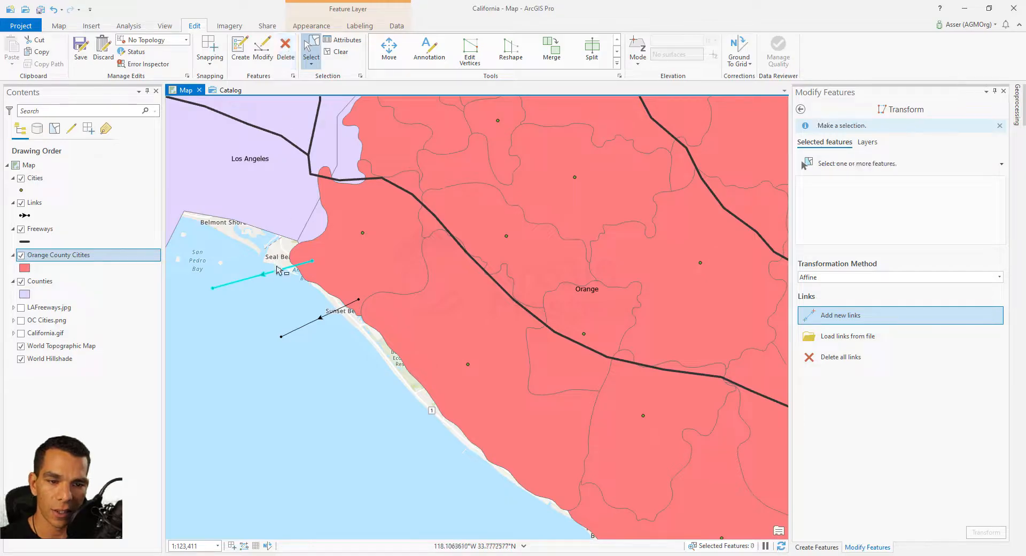
key("Delete")
left_click(320, 374)
key("Delete")
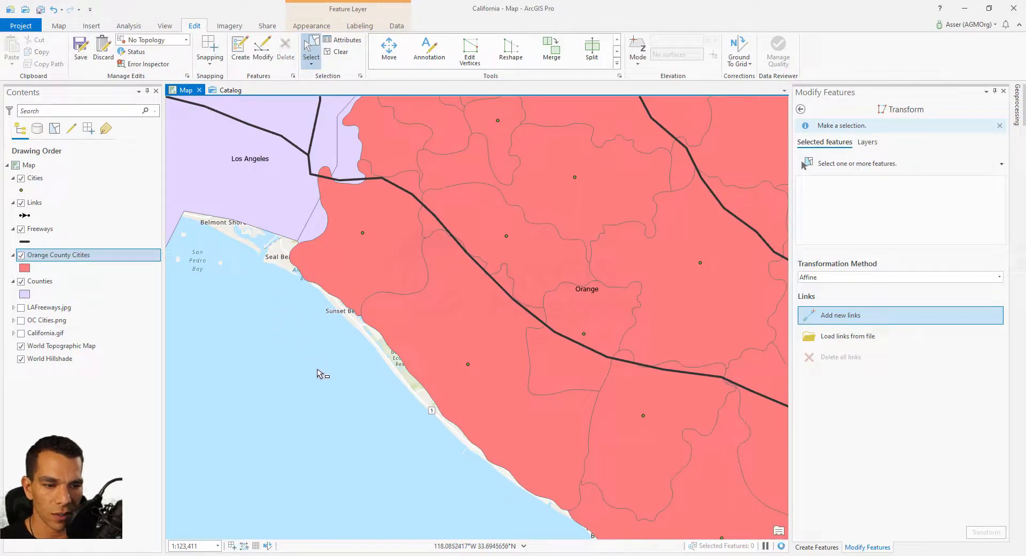
Step: Try bending the east side of Seal Beach's rounded northern lobe with a curve handle in Edit Vertices, and cancel the change
left_click(801, 110)
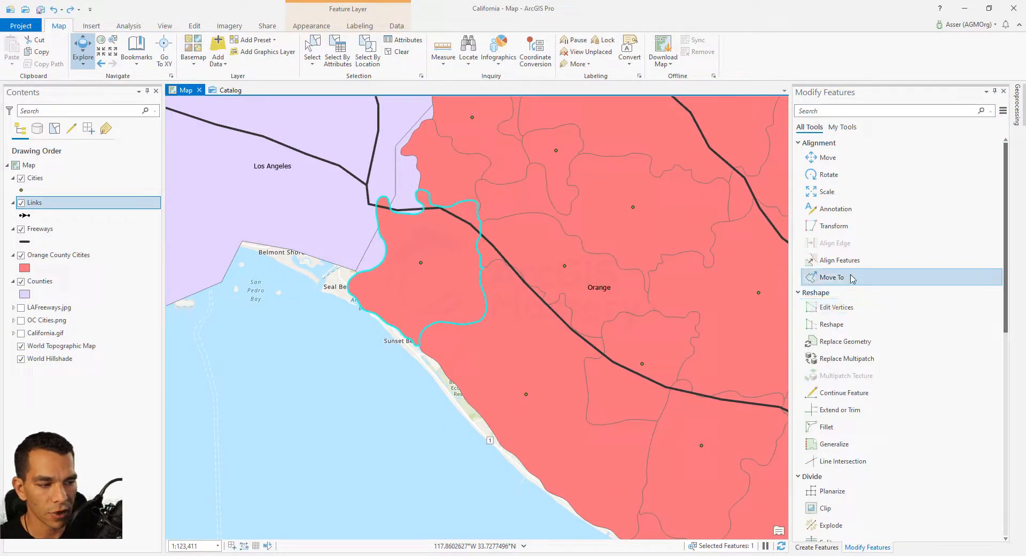
left_click(835, 264)
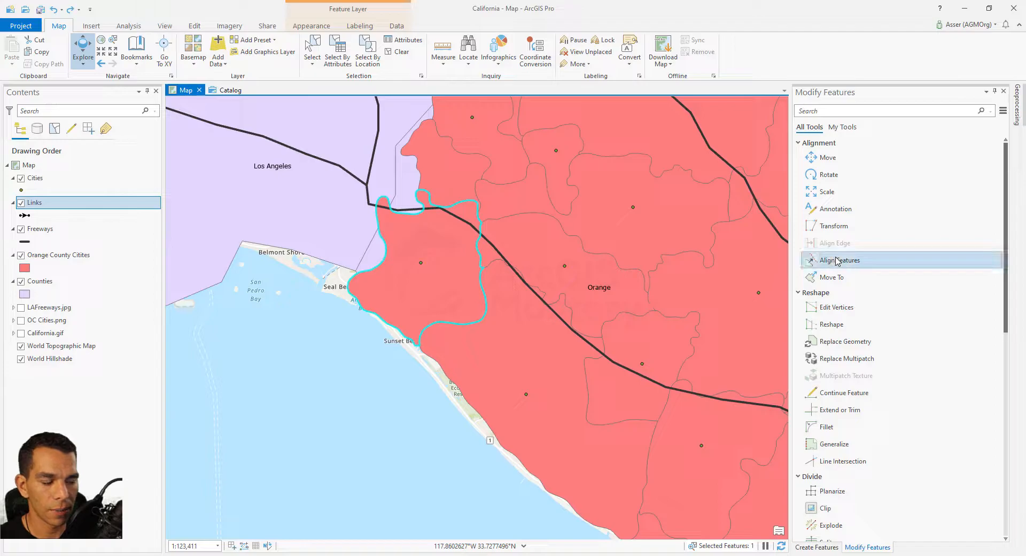
scroll(427, 203, "up", 1)
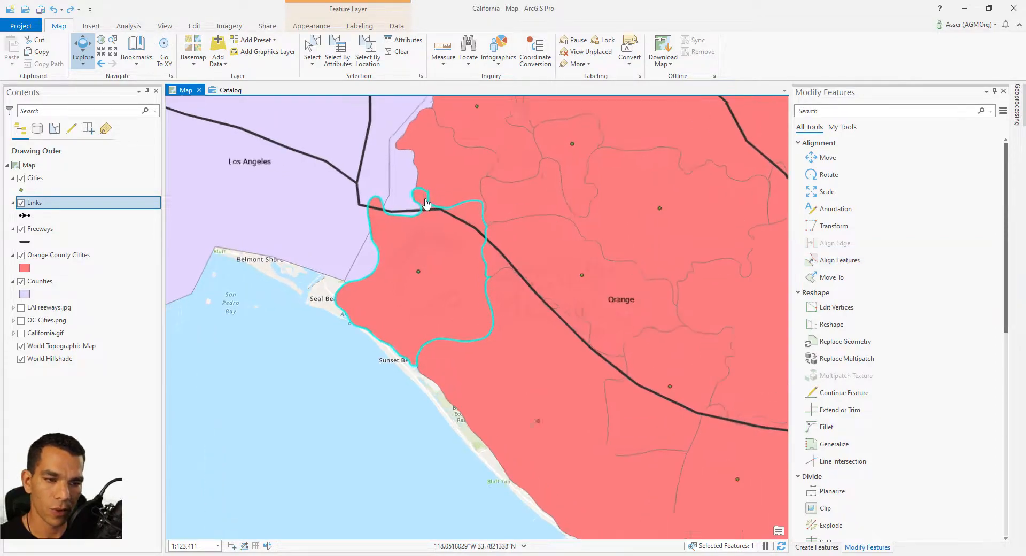
scroll(426, 203, "up", 5)
left_click_drag(369, 211, 449, 331)
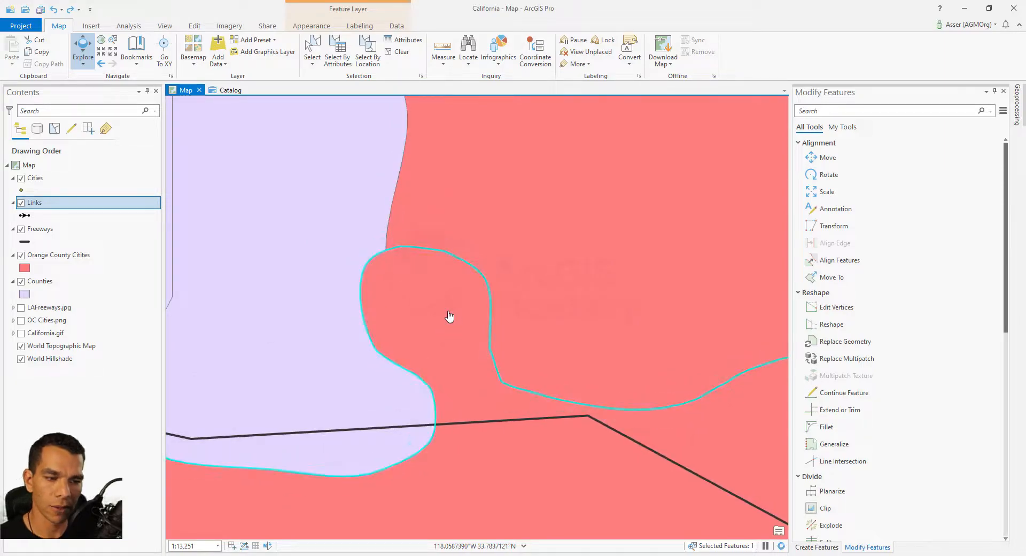
scroll(466, 271, "up", 1)
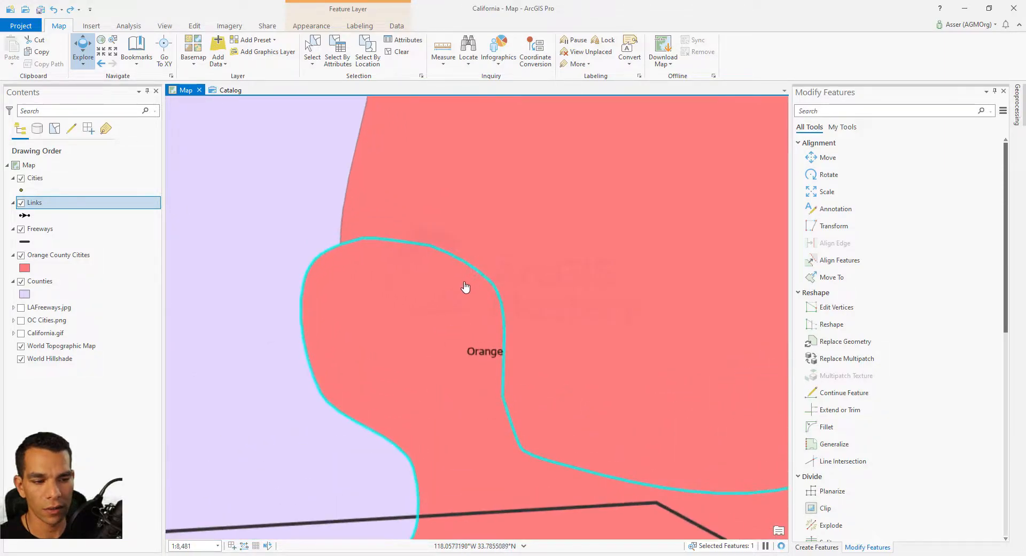
scroll(465, 287, "up", 1)
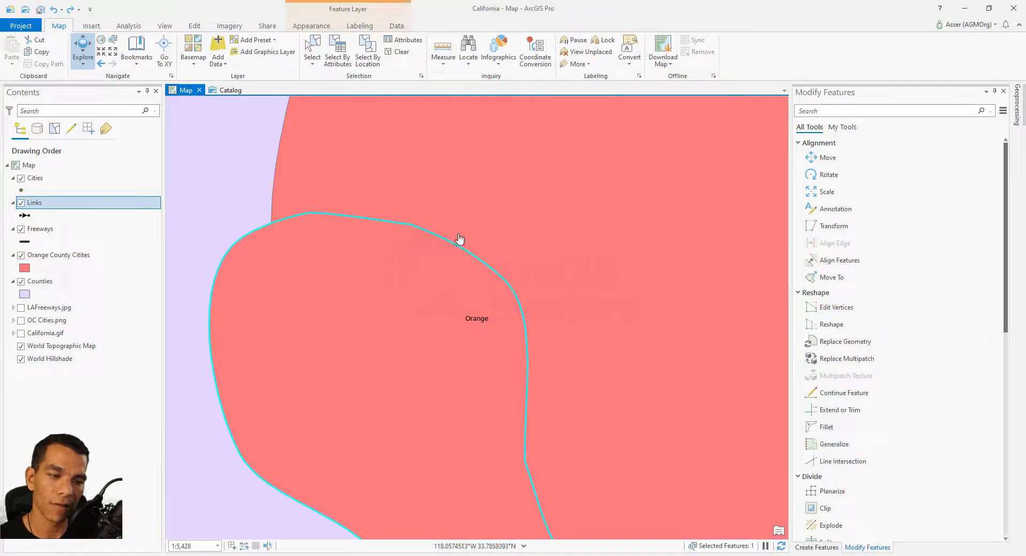
left_click(838, 307)
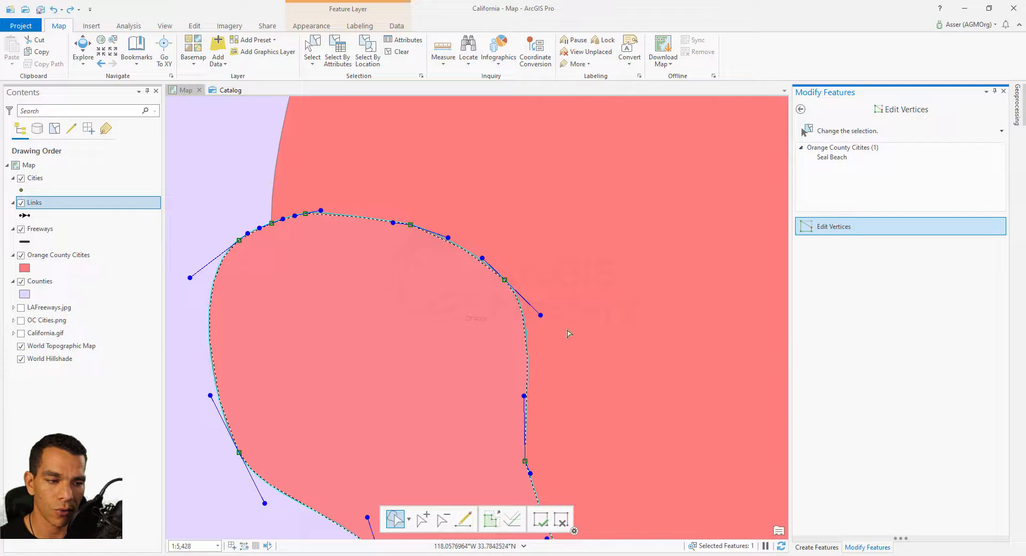
mouse_move(541, 316)
left_mouse_down()
mouse_move(482, 331)
mouse_move(555, 316)
mouse_move(530, 339)
mouse_move(502, 344)
mouse_move(543, 330)
left_mouse_up()
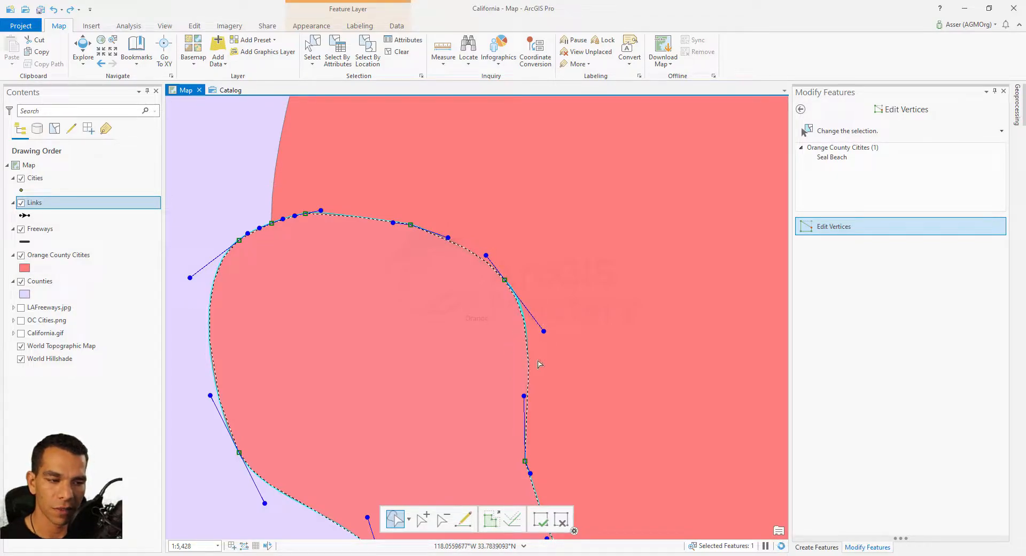
key("F2")
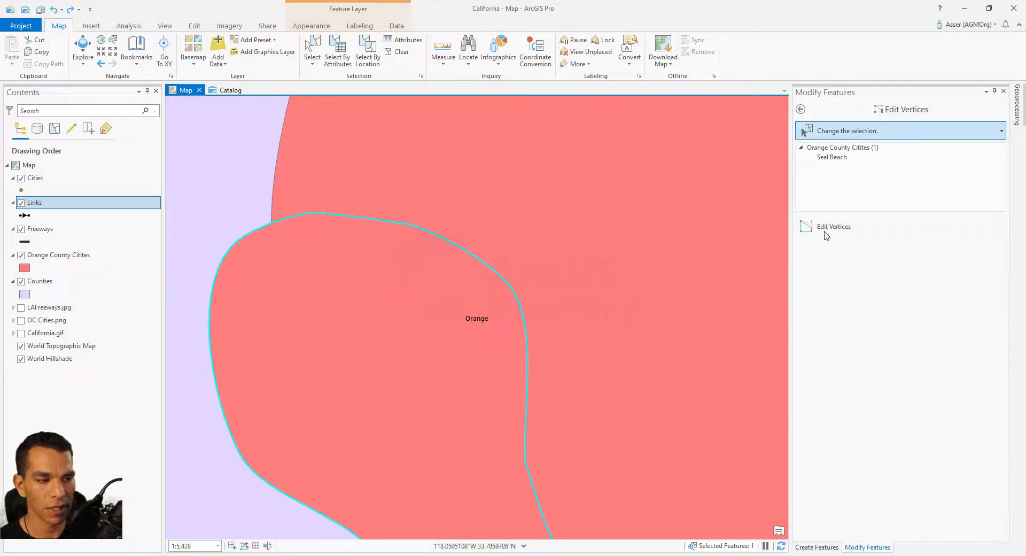
Step: Move the vertex on the upper edge of Seal Beach's northern lobe slightly inward to open a gap, and finish the edit
left_click(832, 238)
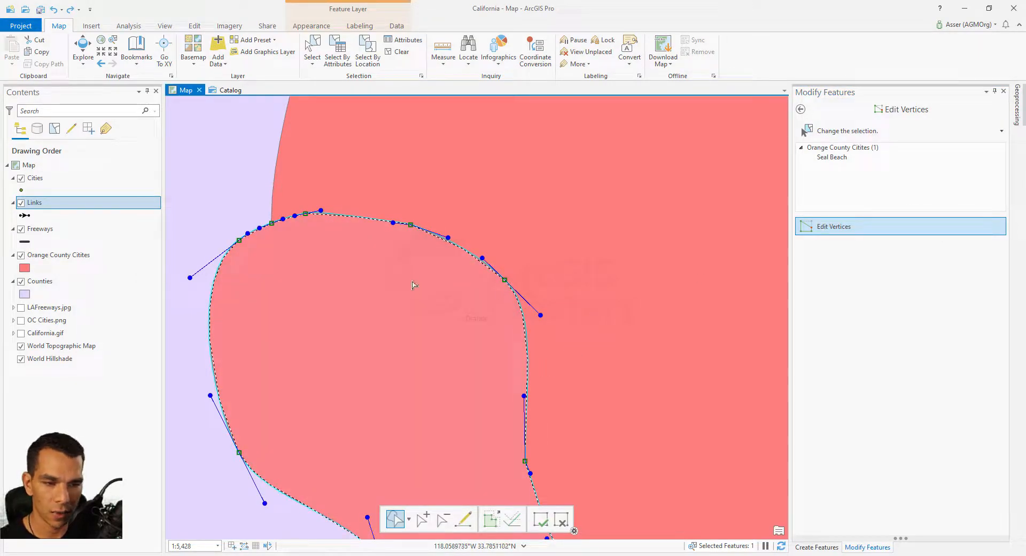
left_click_drag(410, 224, 407, 247)
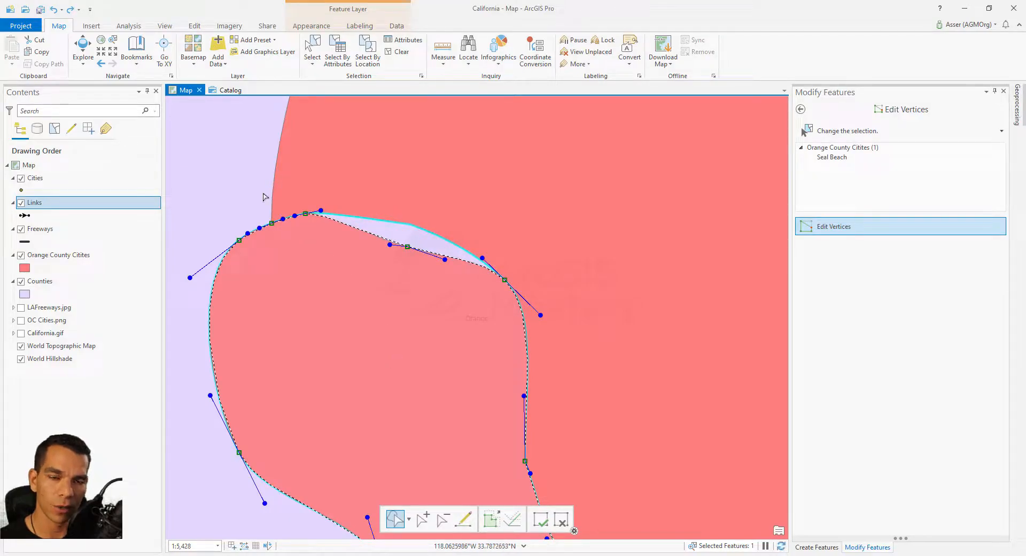
key("F2")
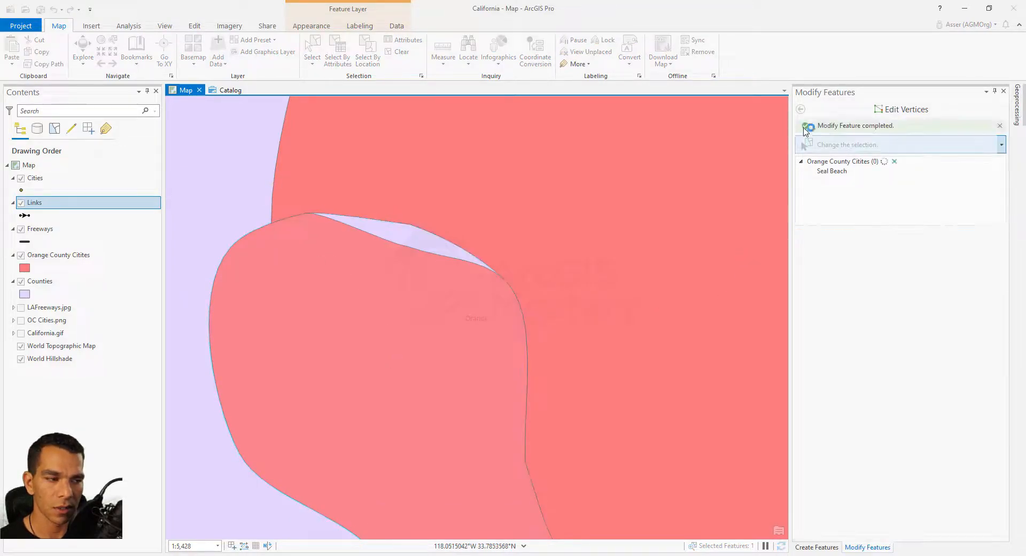
Step: Reselect Seal Beach and trace an Align Features path along the neighboring city's boundary beside the gap
left_click(800, 109)
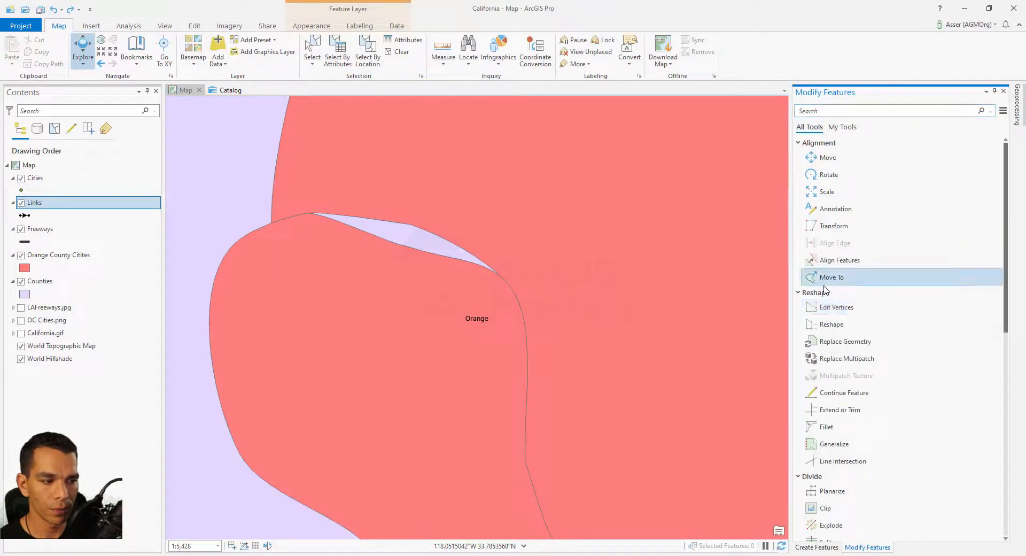
left_click(312, 51)
left_click(337, 271)
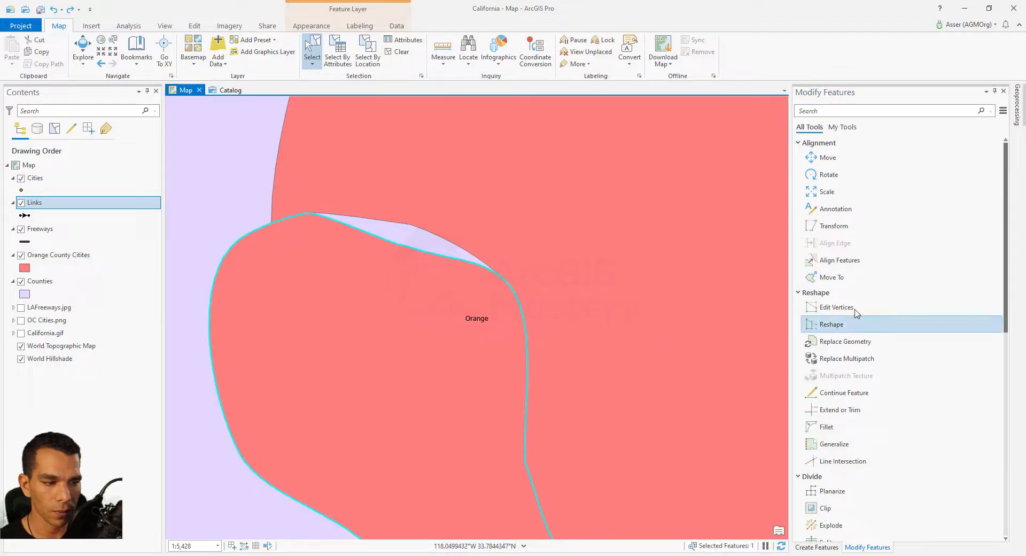
left_click(840, 260)
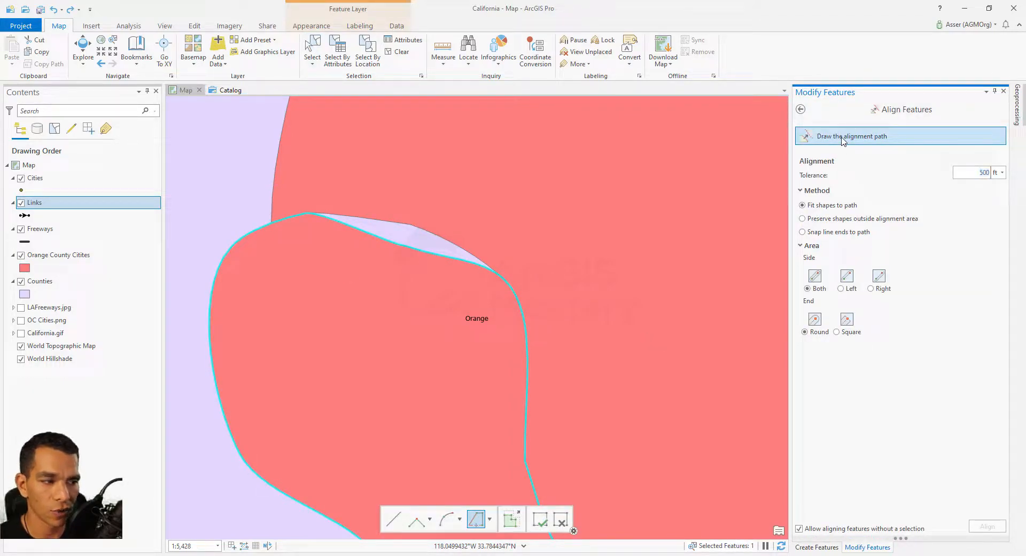
left_click(501, 275)
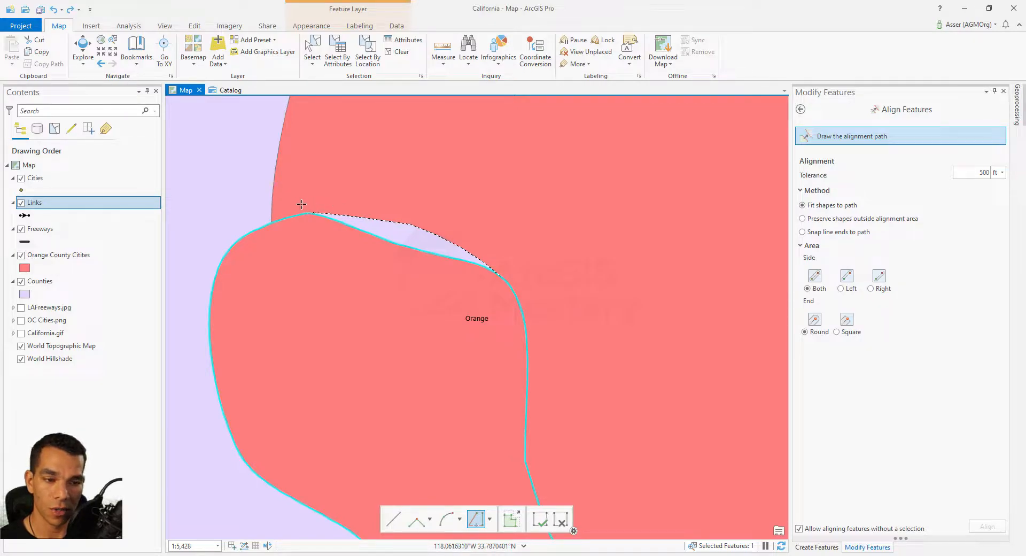
key("F2")
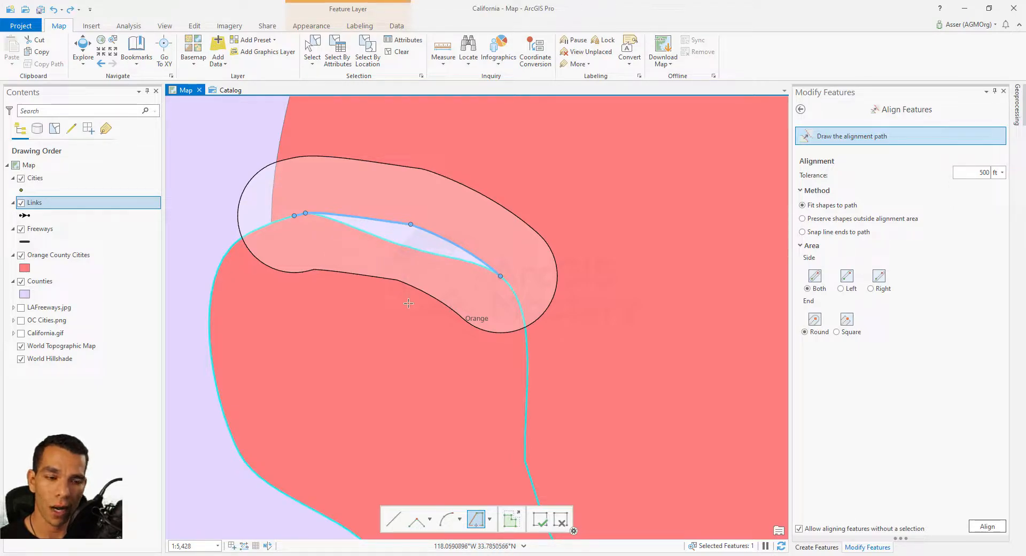
Step: Set the alignment tolerance to 200 ft and align Seal Beach's edge to the traced path
double_click(967, 174)
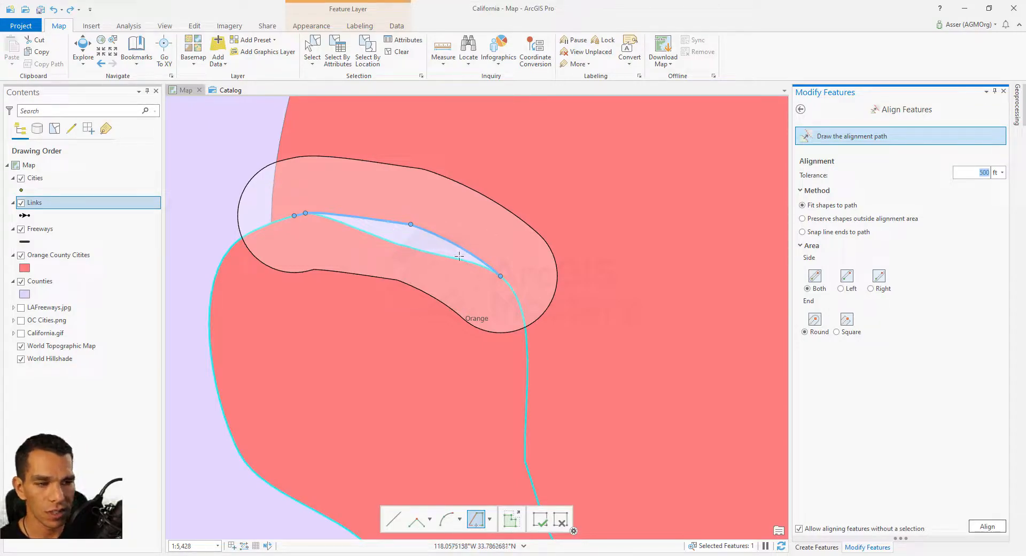
type("300")
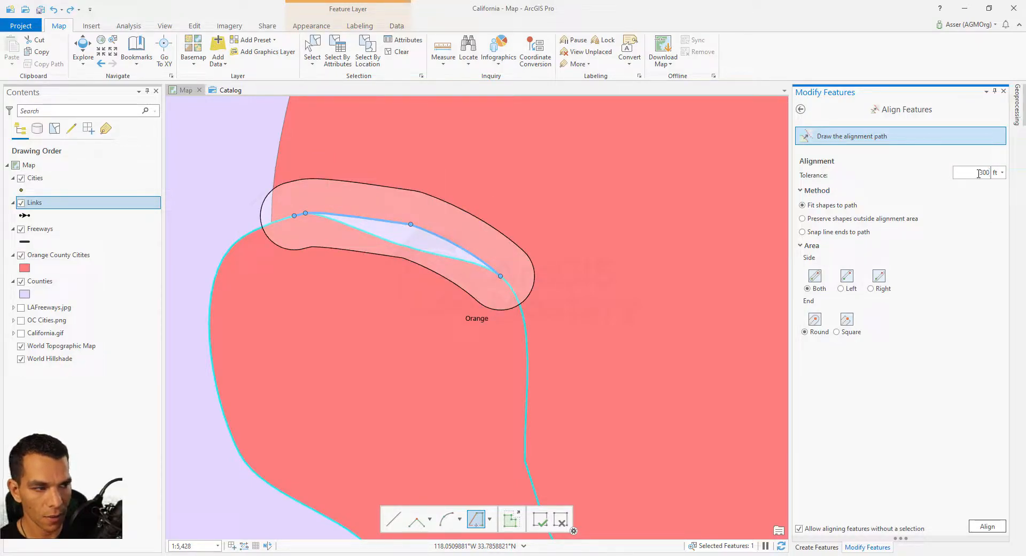
left_click_drag(979, 173, 1008, 177)
type("200")
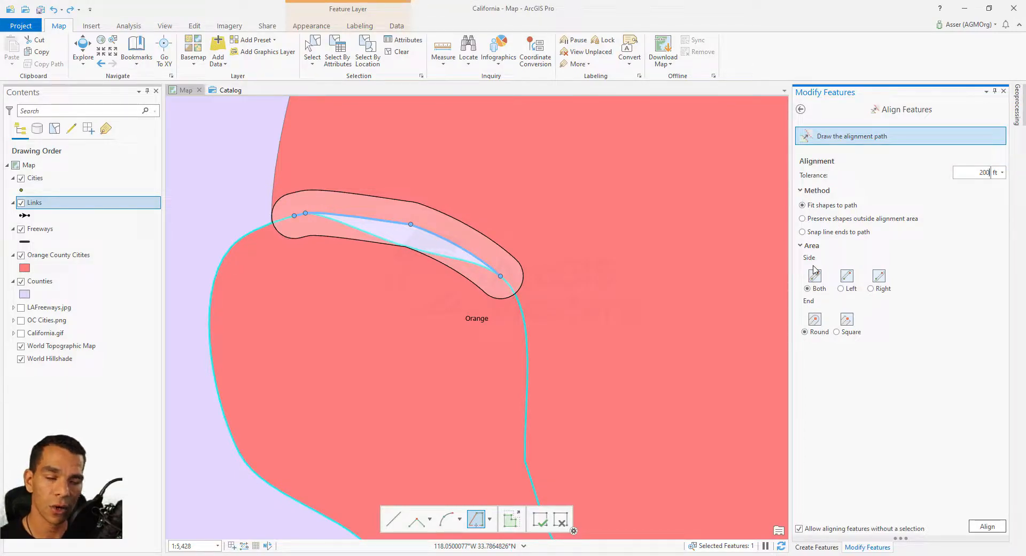
left_click(987, 526)
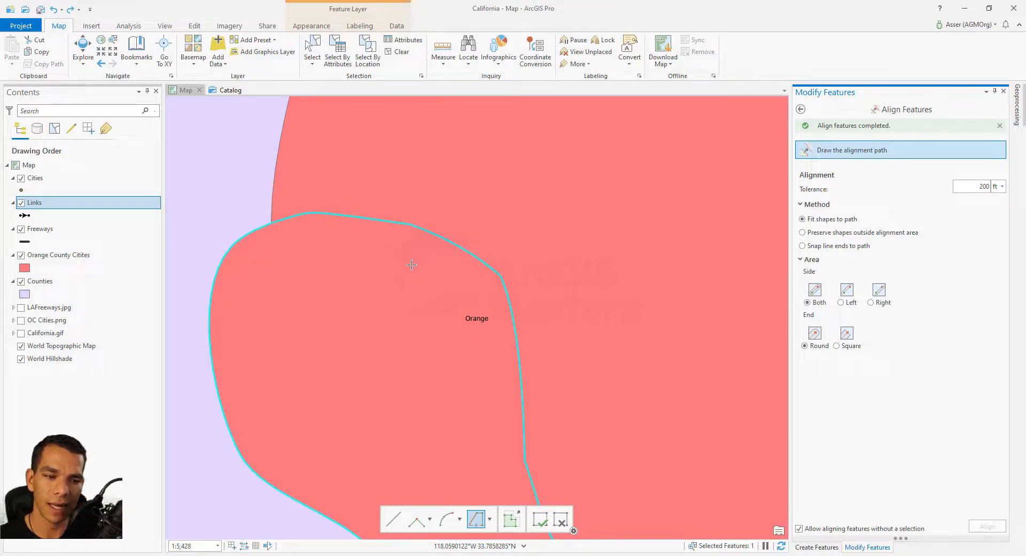
left_click(312, 50)
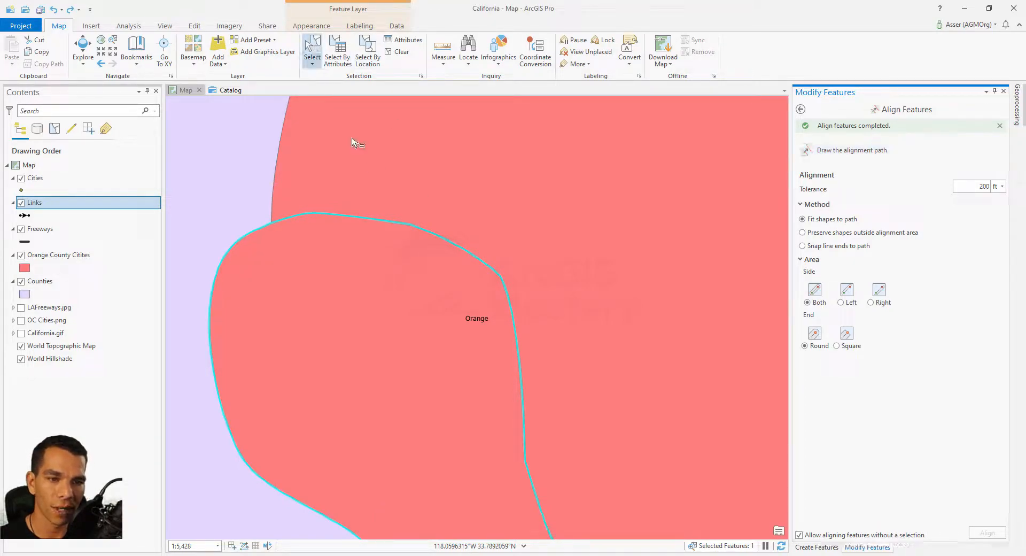
Step: Use Move To on Seal Beach with the Direction/Distance method, direction N90-00-00E and distance 250 ft
left_click(431, 208)
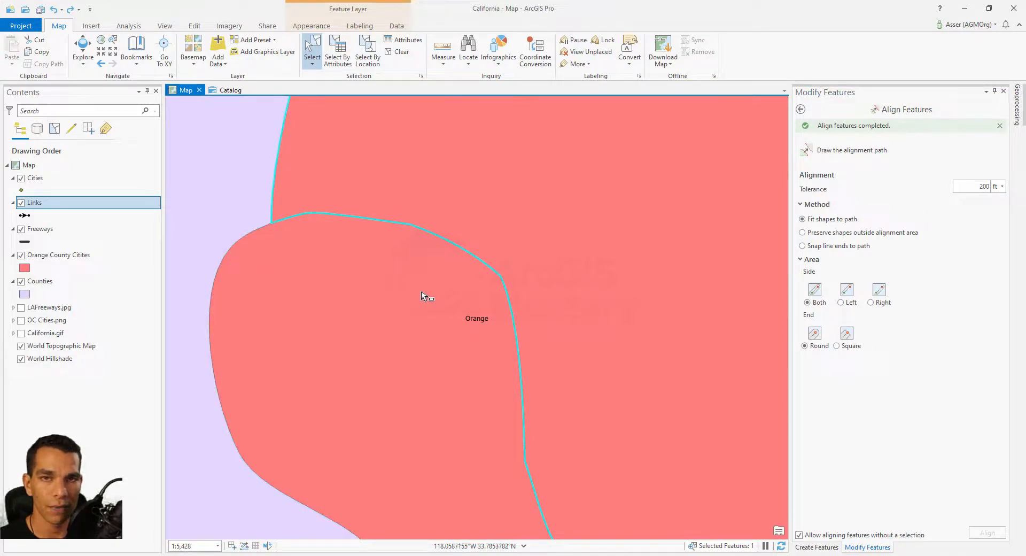
left_click(801, 110)
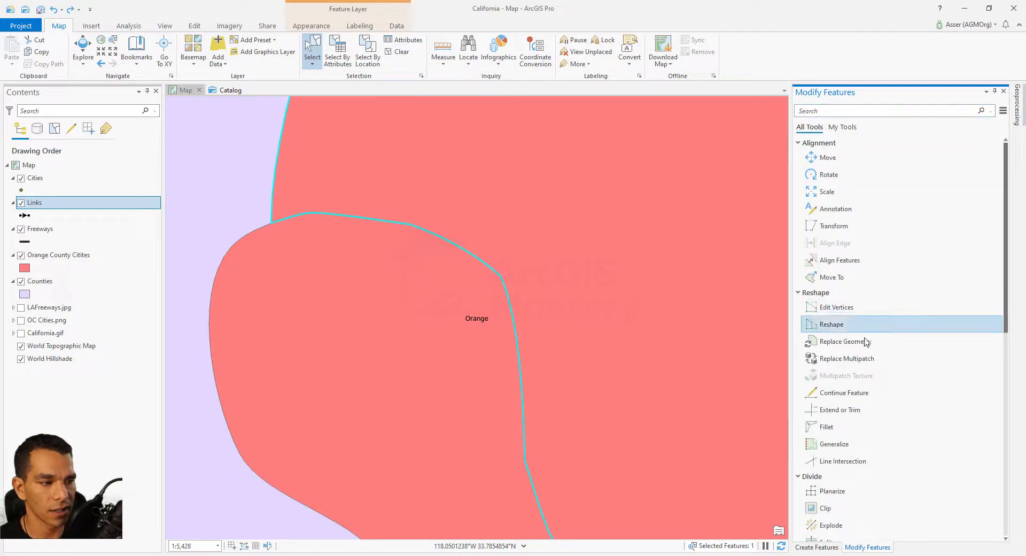
left_click(841, 278)
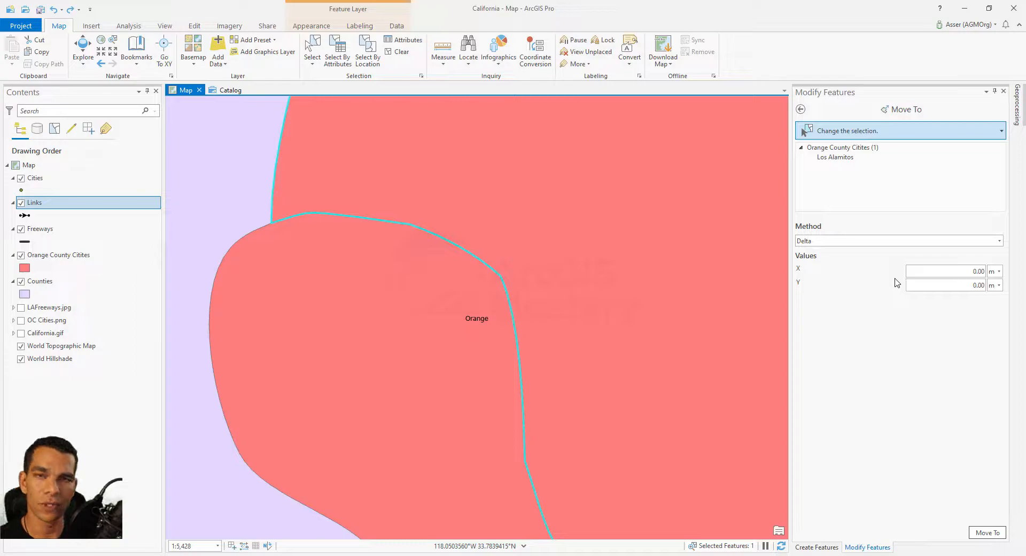
left_click(893, 242)
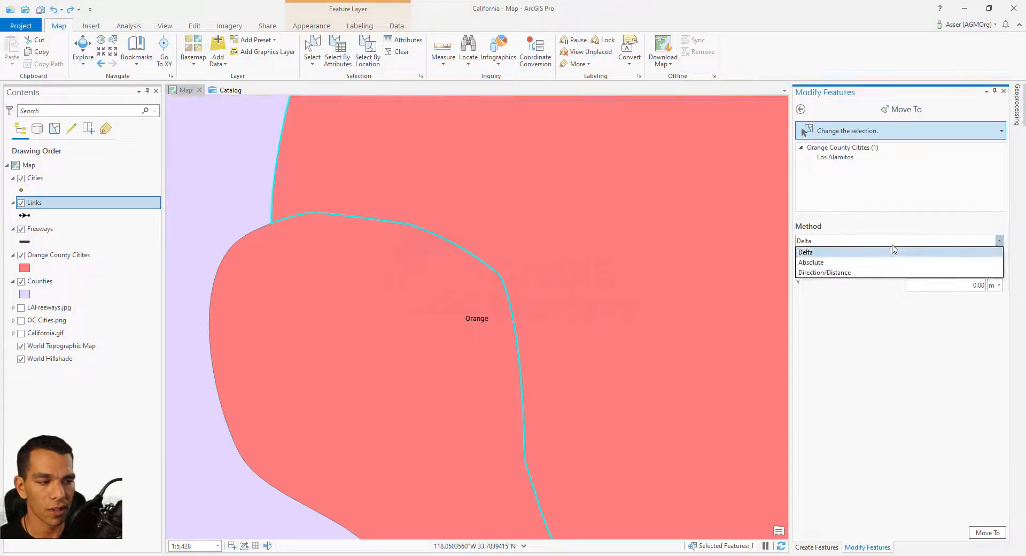
left_click(874, 272)
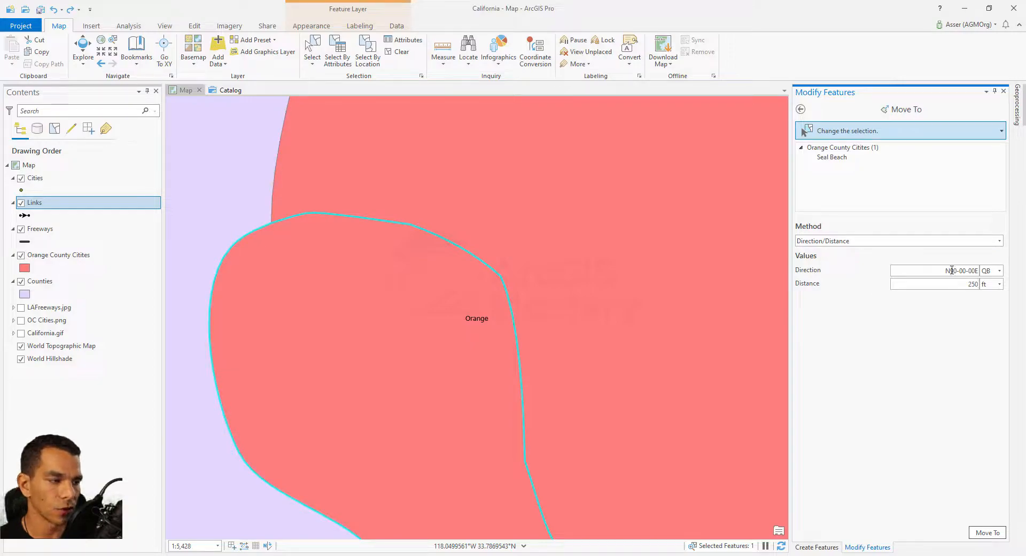
key("Tab")
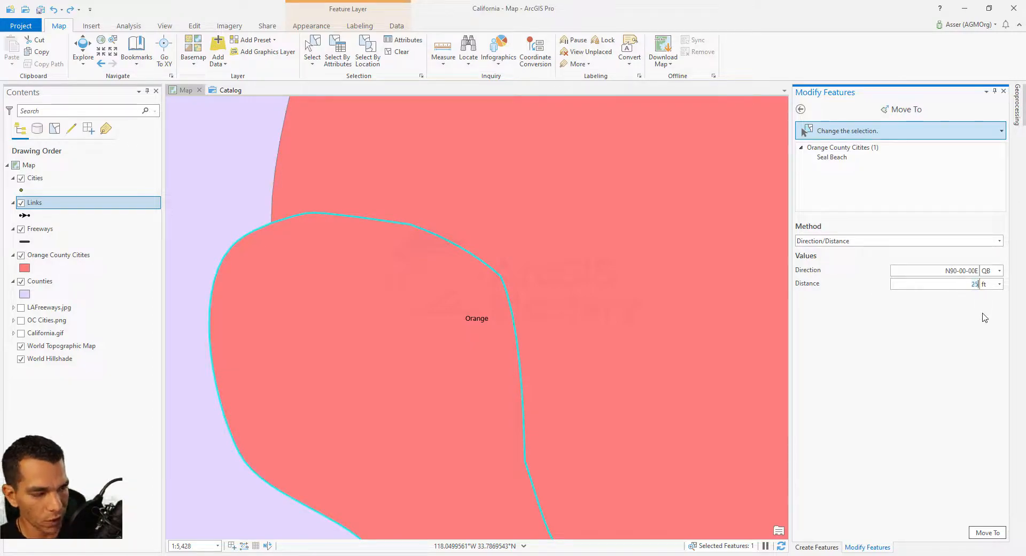
left_click(979, 532)
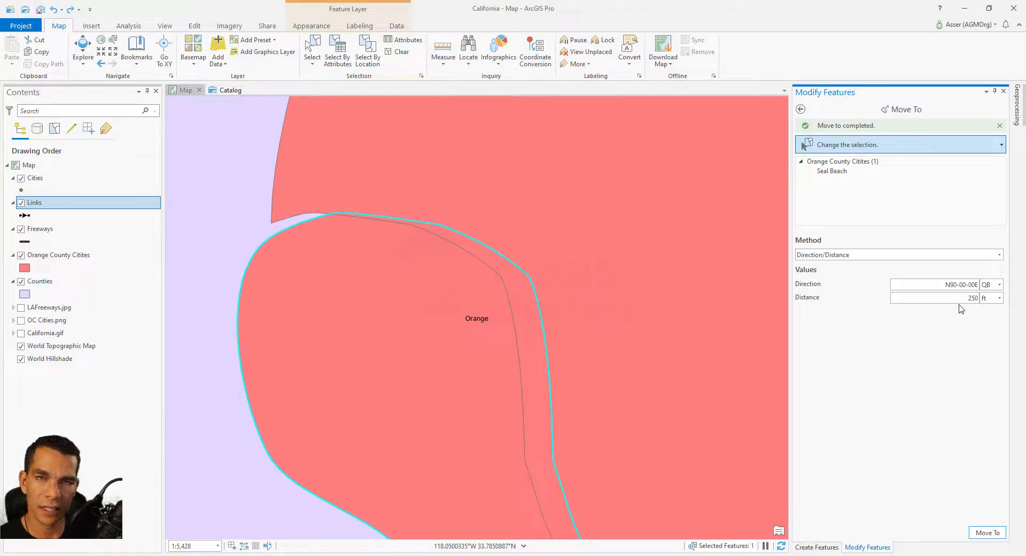
Step: Undo the Move To shift of Seal Beach and return to the list of modify tools
left_click(957, 257)
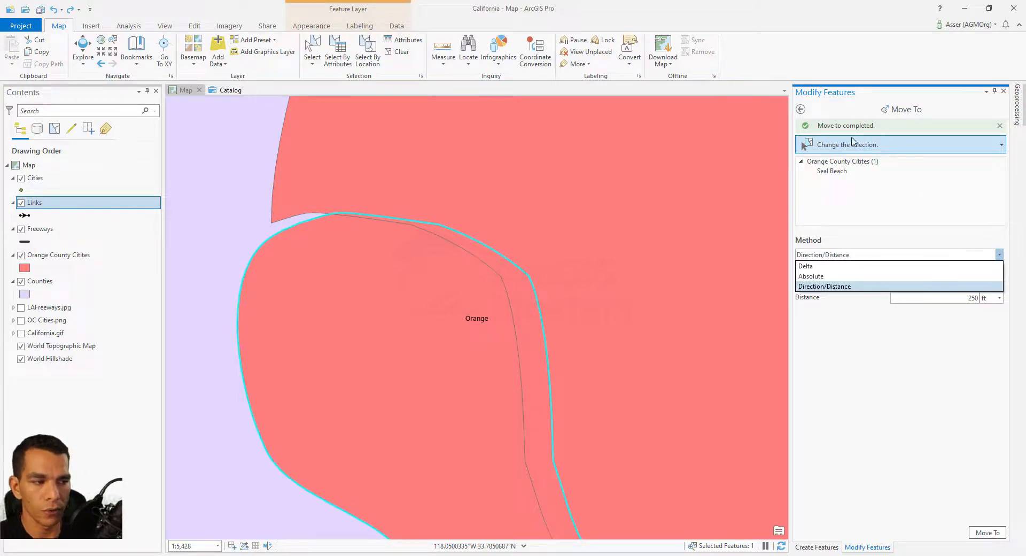
left_click(800, 112)
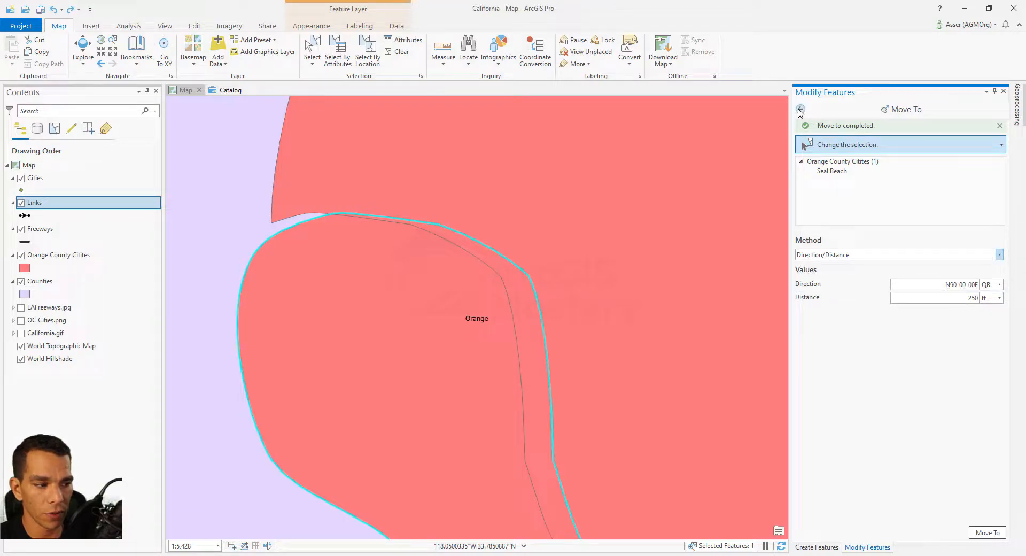
key("ctrl+z")
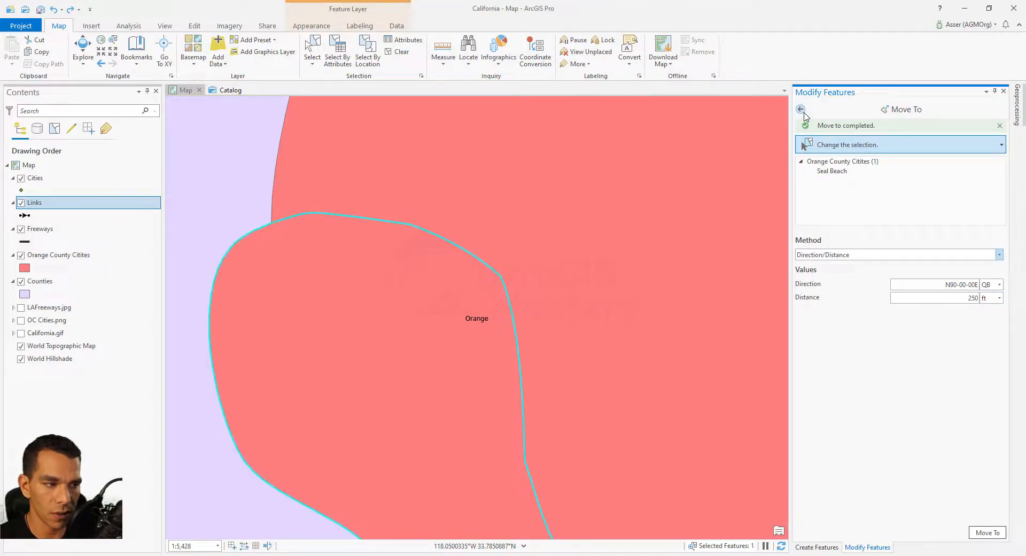
left_click(801, 110)
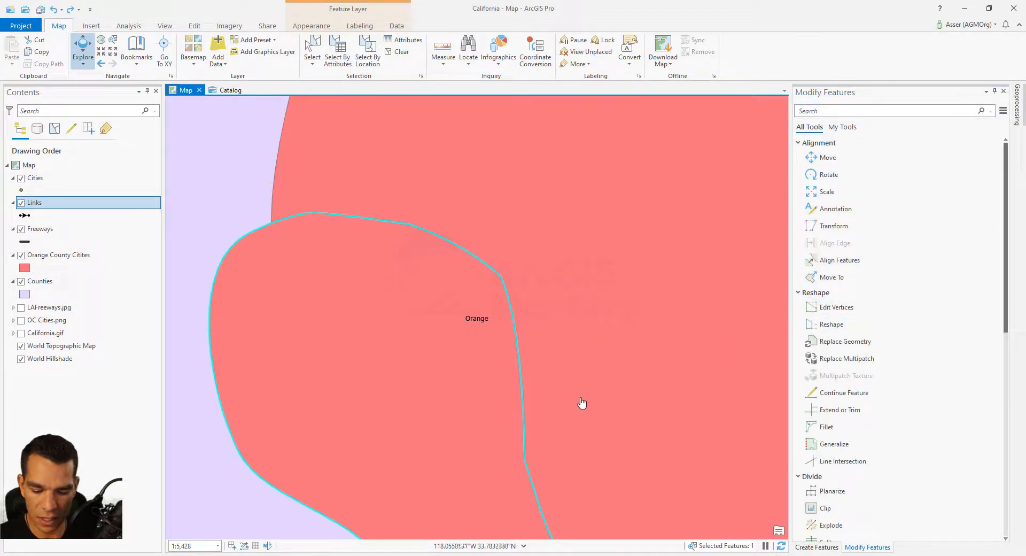
Step: Deselect Seal Beach, select freeway 405, and move its vertex inside the Los Angeles County notch northeast with Edit Vertices
left_click_drag(588, 407, 591, 182)
scroll(536, 252, "down", 3)
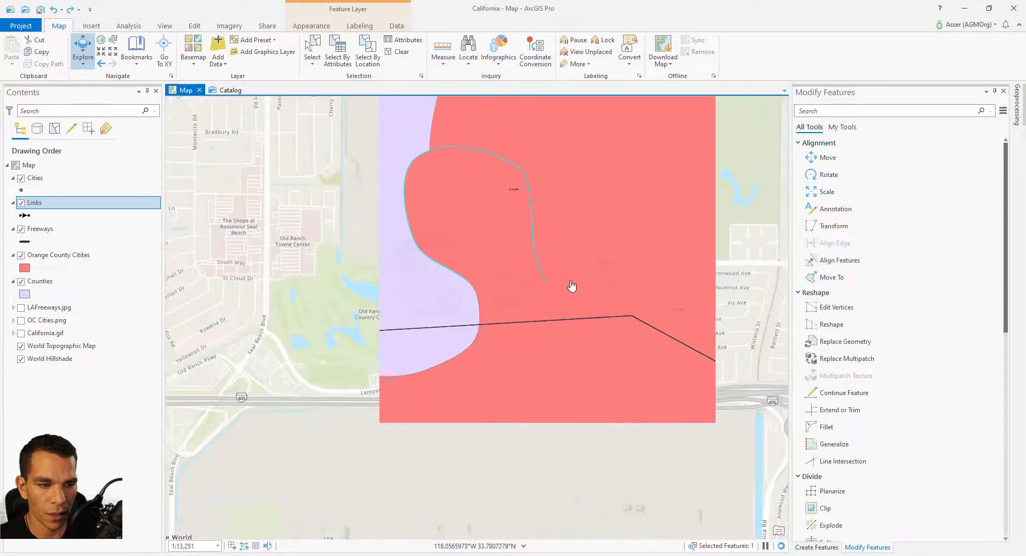
left_click(836, 307)
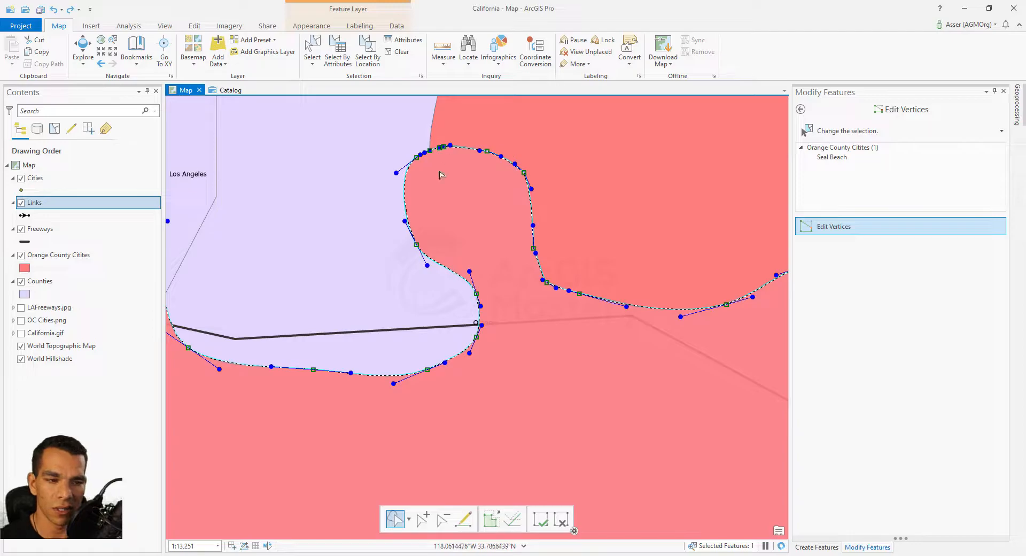
key("Escape")
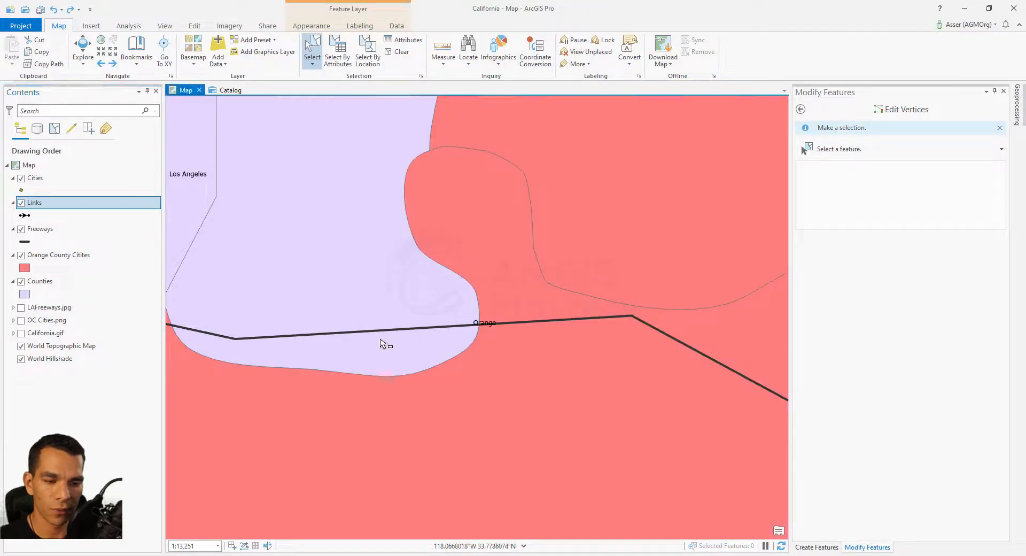
left_click(378, 342)
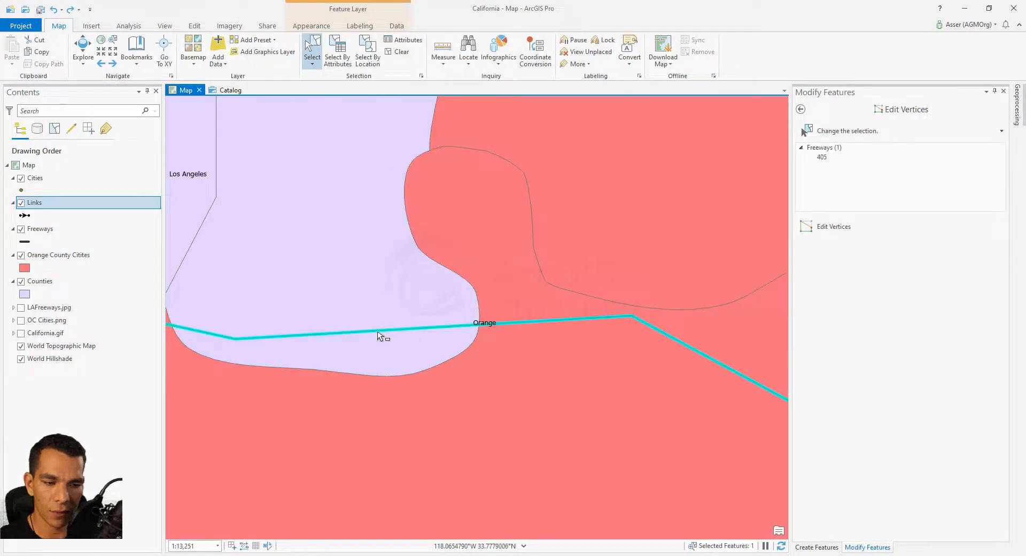
left_click(827, 227)
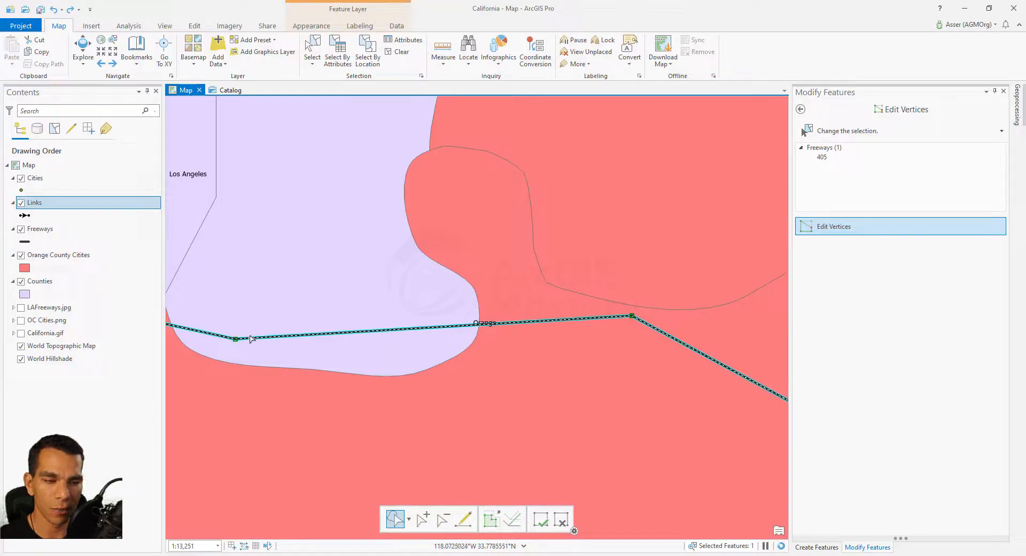
left_click_drag(235, 339, 294, 262)
Step: Select the two freeway 405 vertices on either side of the Orange label with rectangle selection and shift them slightly northwest
left_click(405, 523)
left_click(410, 521)
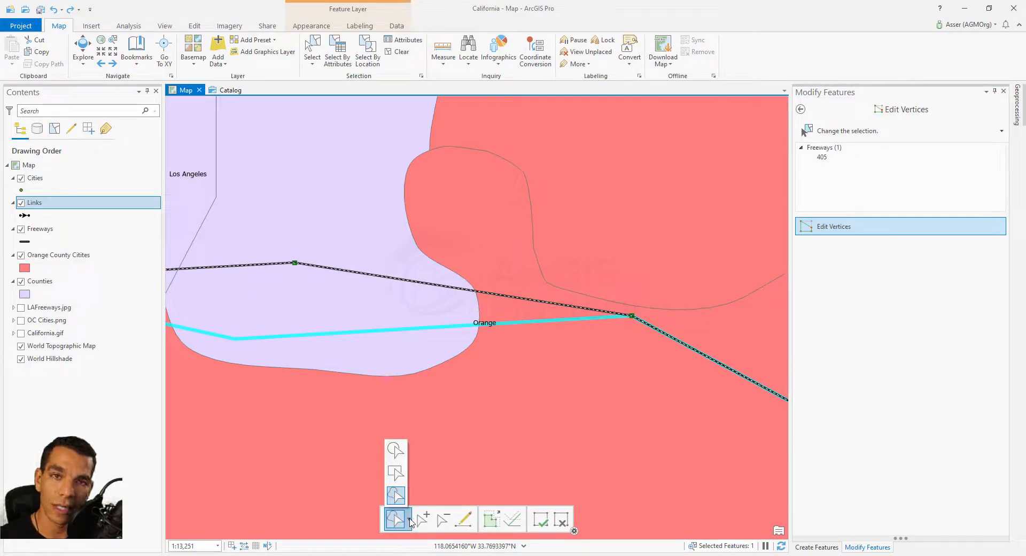
left_click(400, 481)
left_click_drag(256, 213, 651, 350)
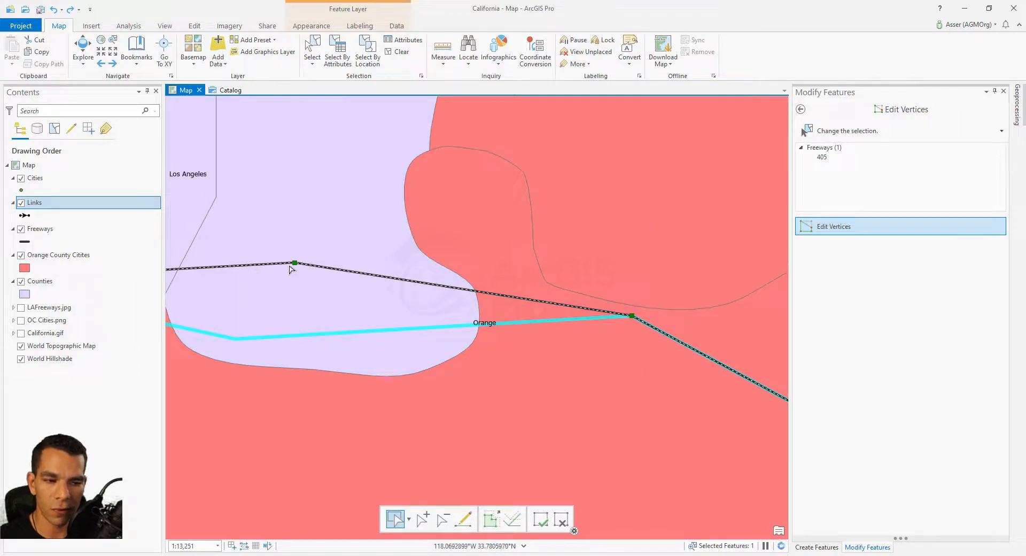
mouse_move(294, 263)
left_mouse_down()
mouse_move(293, 229)
mouse_move(289, 258)
left_mouse_up()
Step: Switch vertex selection to lasso and move the same two freeway 405 vertices together slightly southwest
left_click(409, 519)
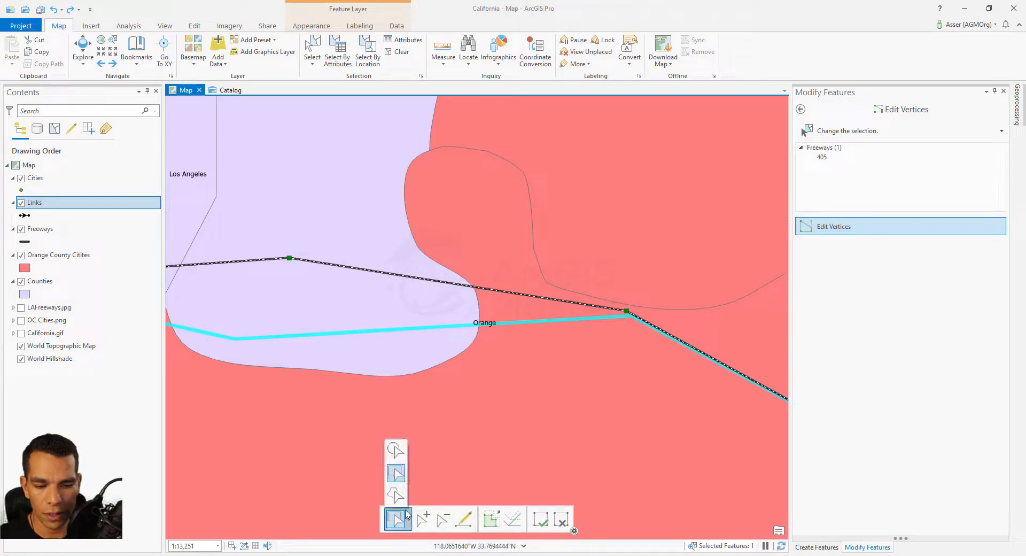
left_click(396, 495)
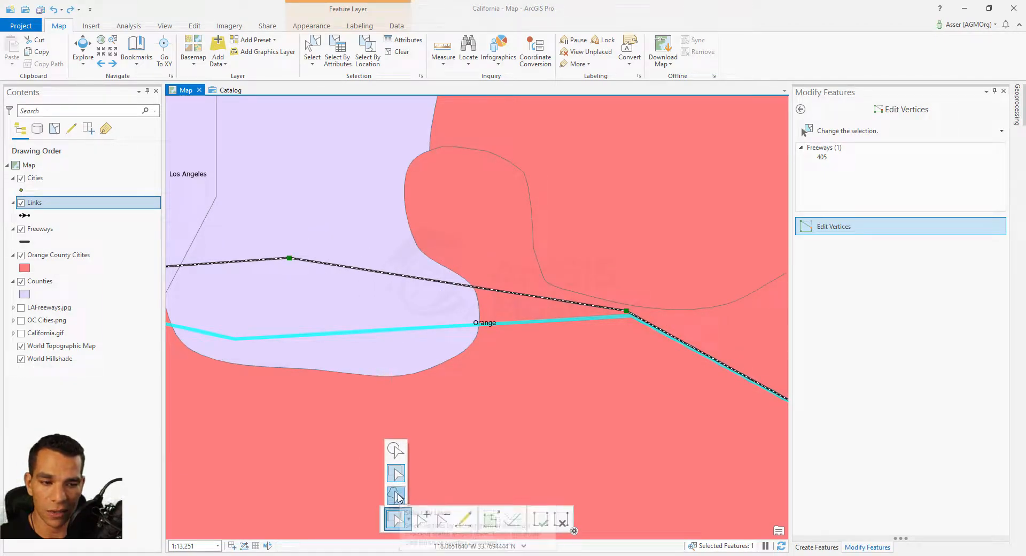
mouse_move(307, 307)
left_mouse_down()
mouse_move(259, 264)
mouse_move(394, 225)
mouse_move(527, 232)
mouse_move(655, 219)
mouse_move(708, 316)
mouse_move(604, 375)
mouse_move(319, 339)
mouse_move(310, 368)
left_mouse_up()
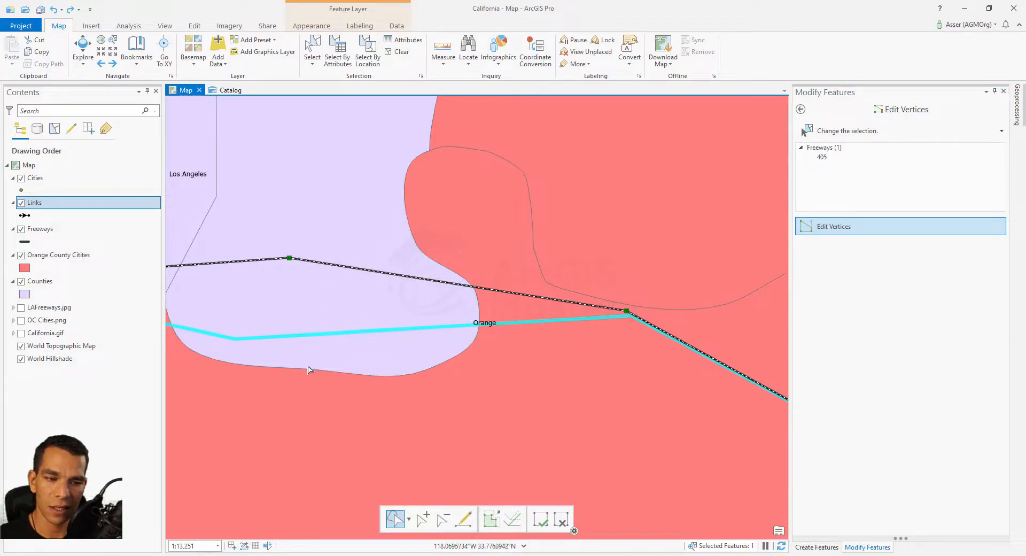
left_click_drag(289, 257, 270, 266)
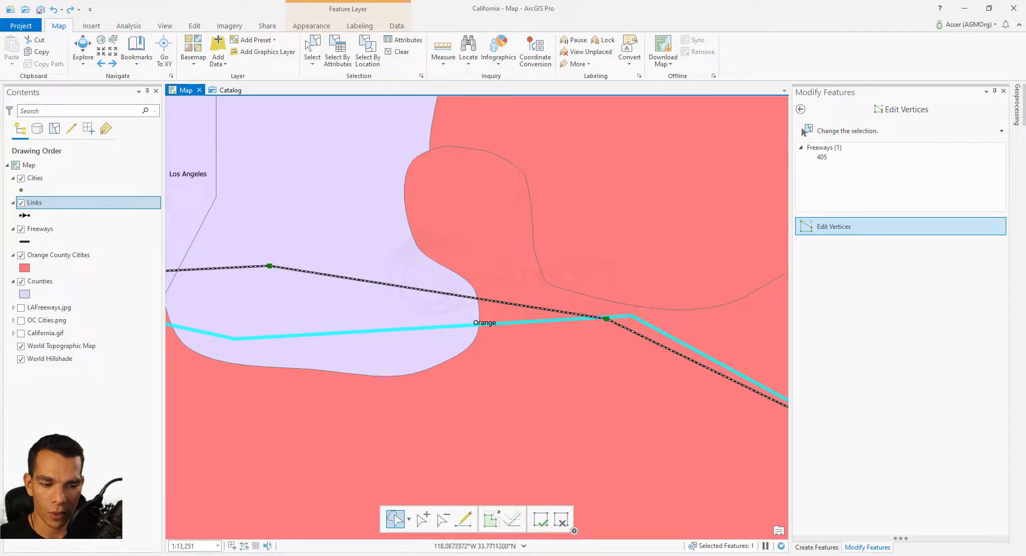
Step: Switch to the single-vertex selection mode and move only freeway 405's vertex inside the notch southward
left_click(409, 519)
left_click(394, 452)
left_click_drag(245, 222, 266, 308)
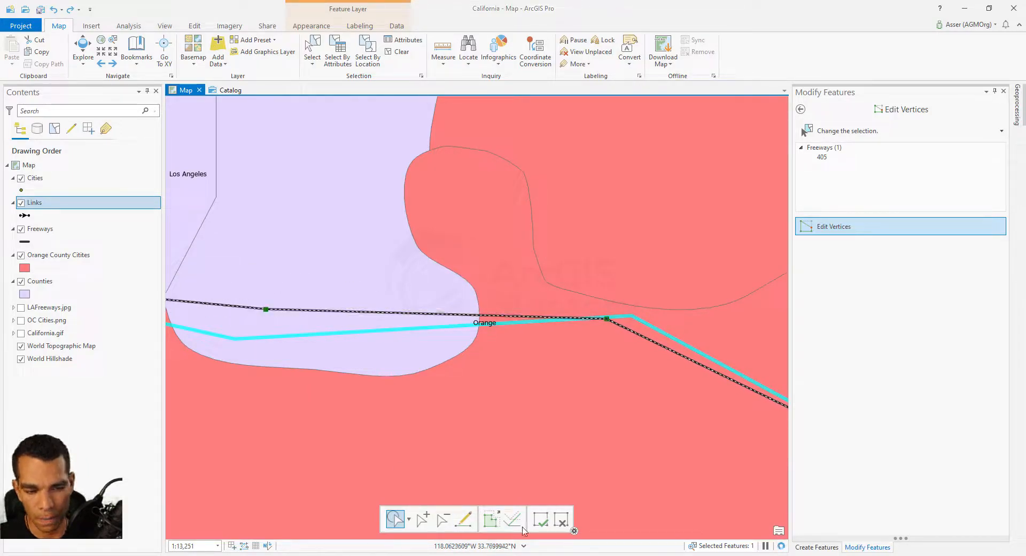
Step: Add two vertices along freeway 405's segment across the notch and delete the added vertices
left_click(422, 520)
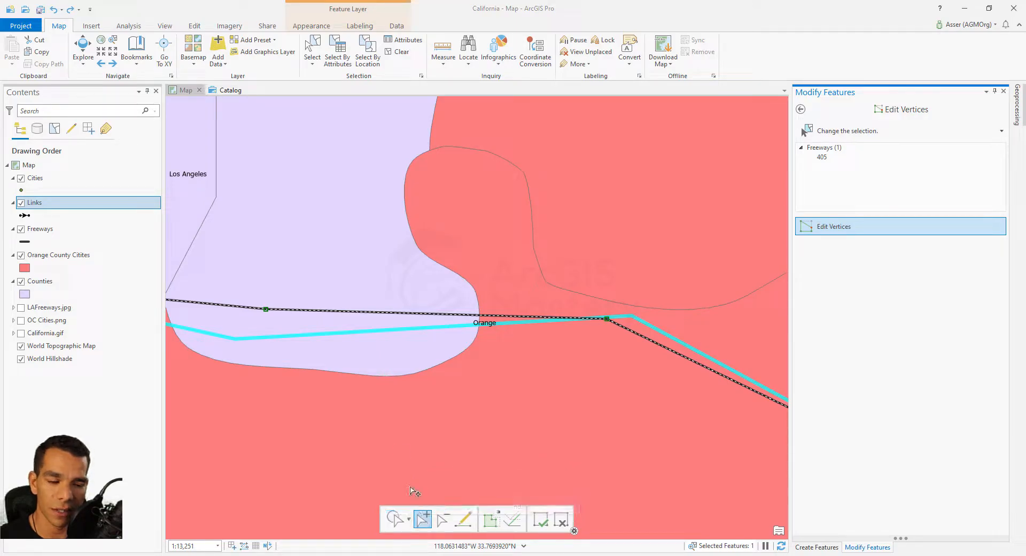
left_click(353, 312)
left_click(450, 314)
left_click(442, 519)
left_click(450, 314)
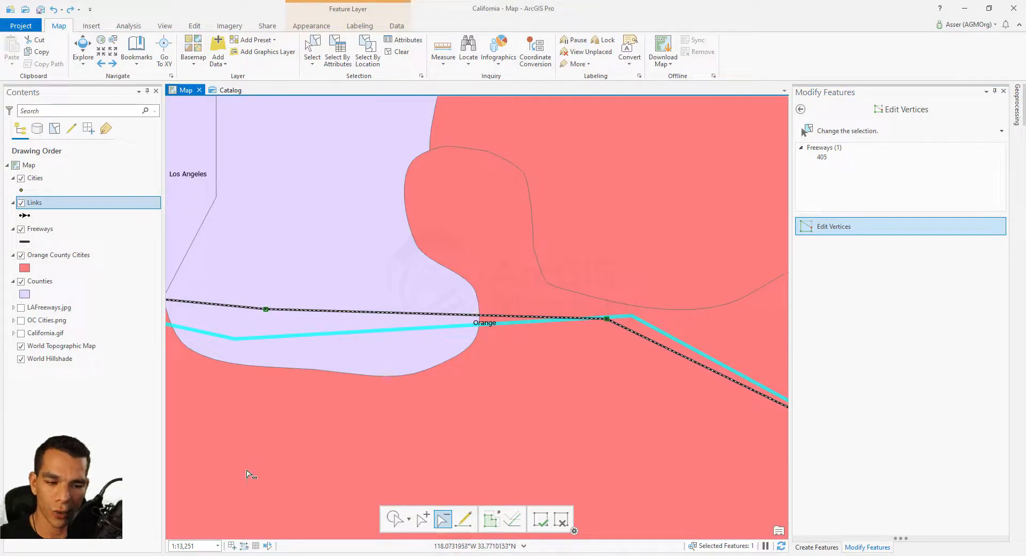
Step: Undo the vertex edits on freeway 405 back to its original line and redo the first vertex moves
key("ctrl+z")
key("ctrl+z")
key("ctrl+z")
key("ctrl+z")
key("ctrl+z")
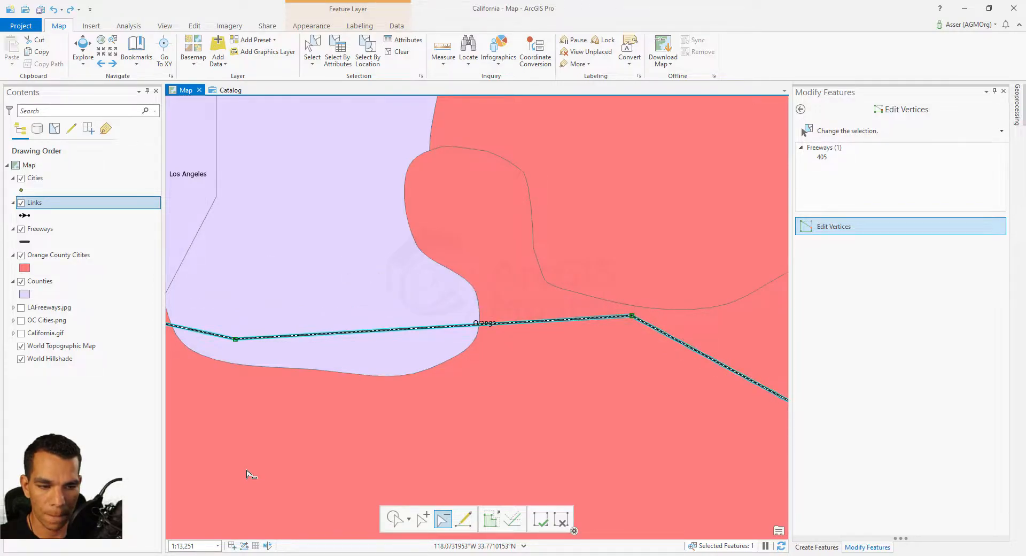
key("ctrl+y")
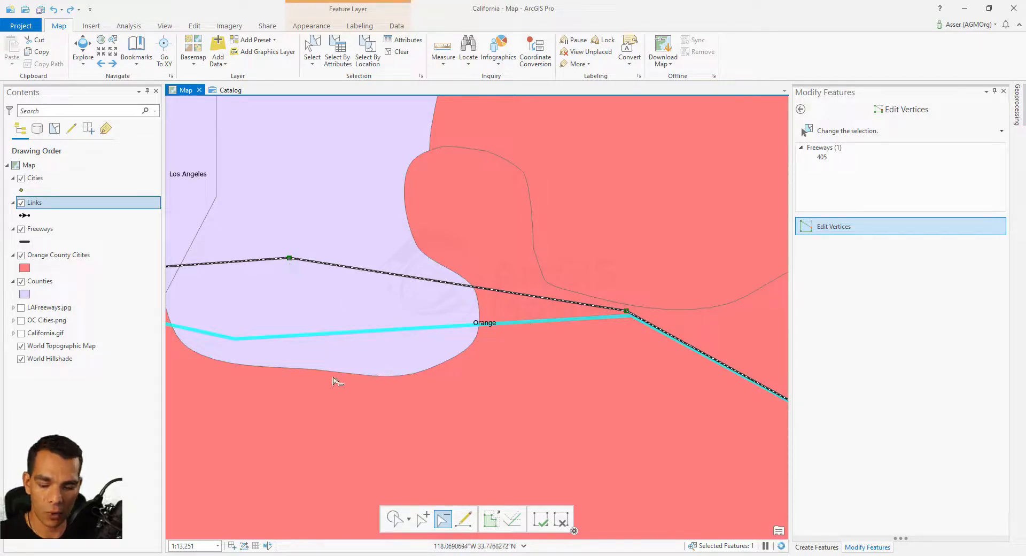
Step: Discard the remaining vertex edits on freeway 405
scroll(326, 382, "down", 1)
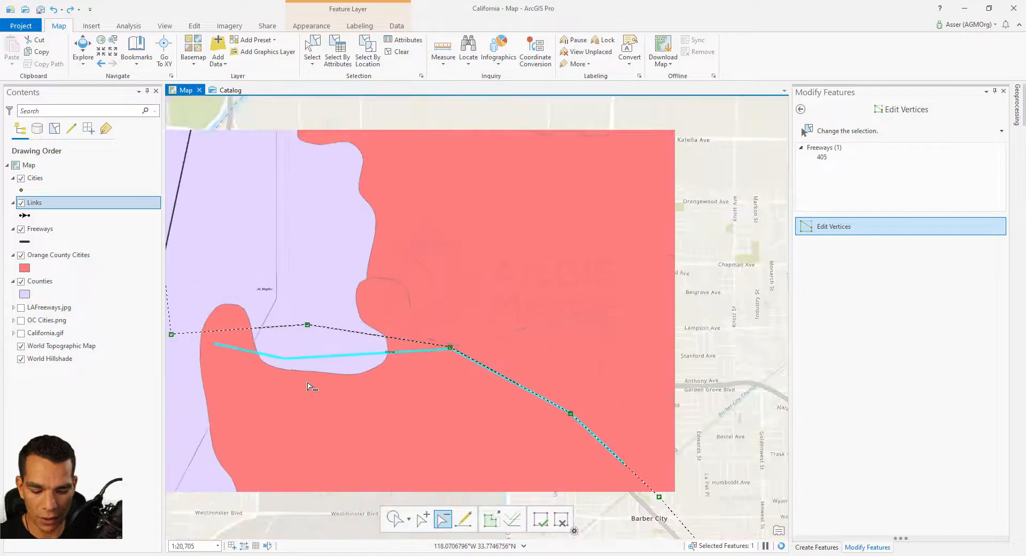
scroll(312, 387, "down", 2)
scroll(358, 327, "up", 1)
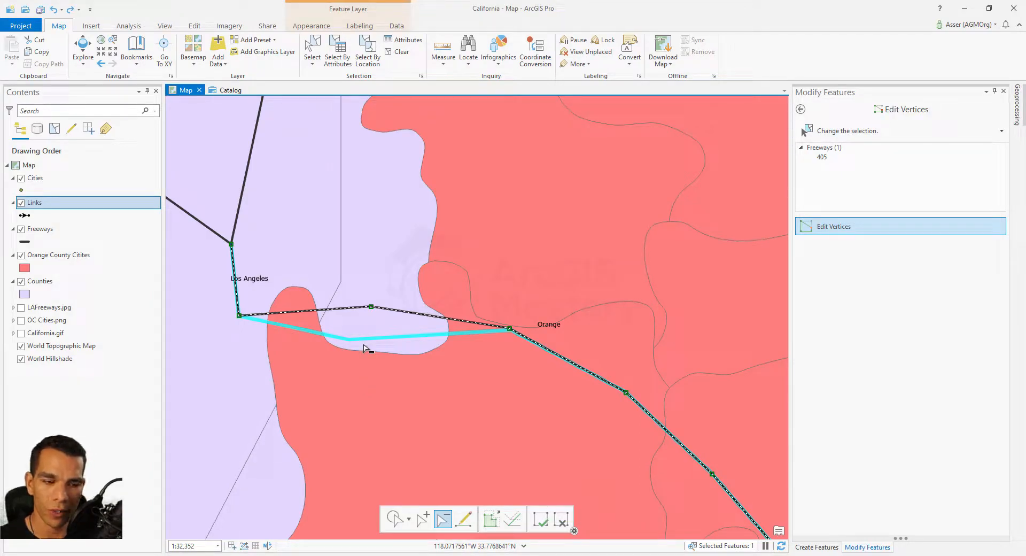
left_click(560, 518)
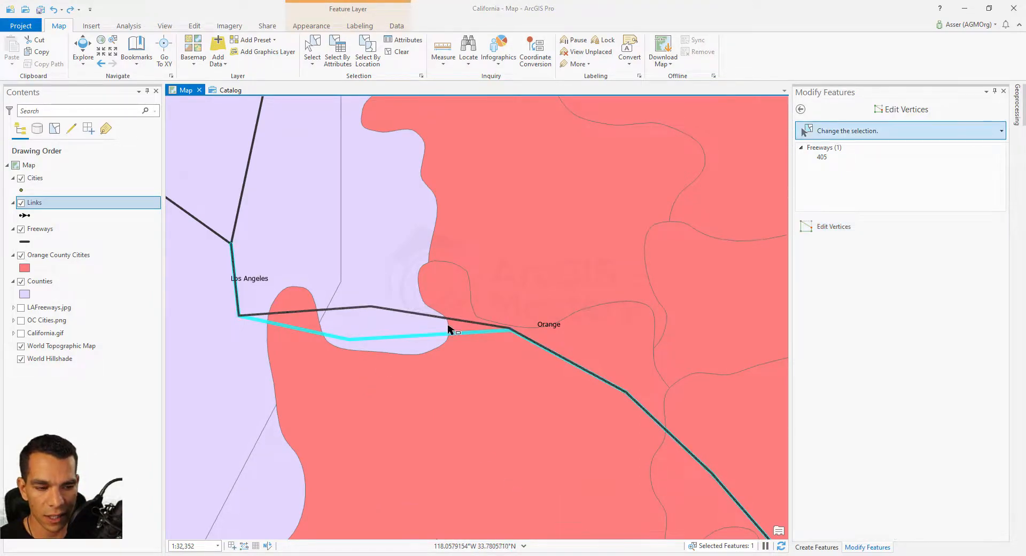
Step: Select Seal Beach, bend its northeast corner inward with the curve handle in Edit Vertices, and finish the edit
left_click(380, 311)
left_click_drag(394, 431, 387, 301)
left_click(390, 327)
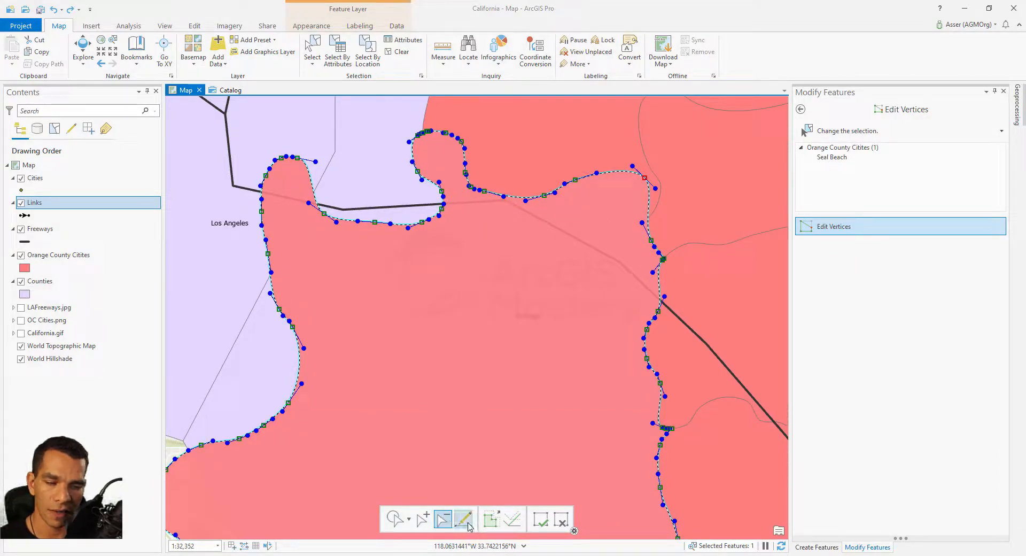
key("Escape")
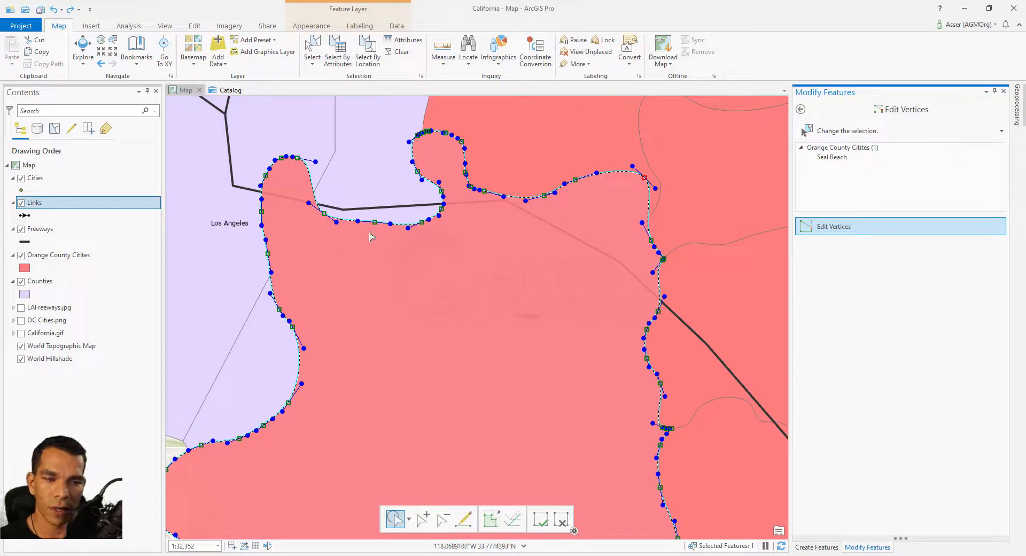
left_click_drag(655, 188, 619, 198)
key("F2")
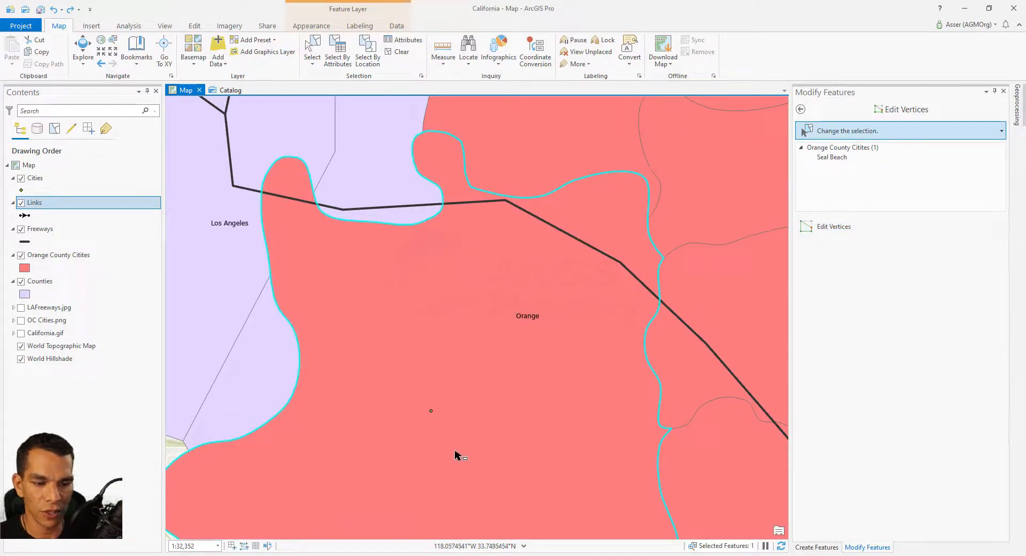
Step: Select the city point inside Seal Beach and shift it slightly east with Edit Vertices
left_click(430, 410)
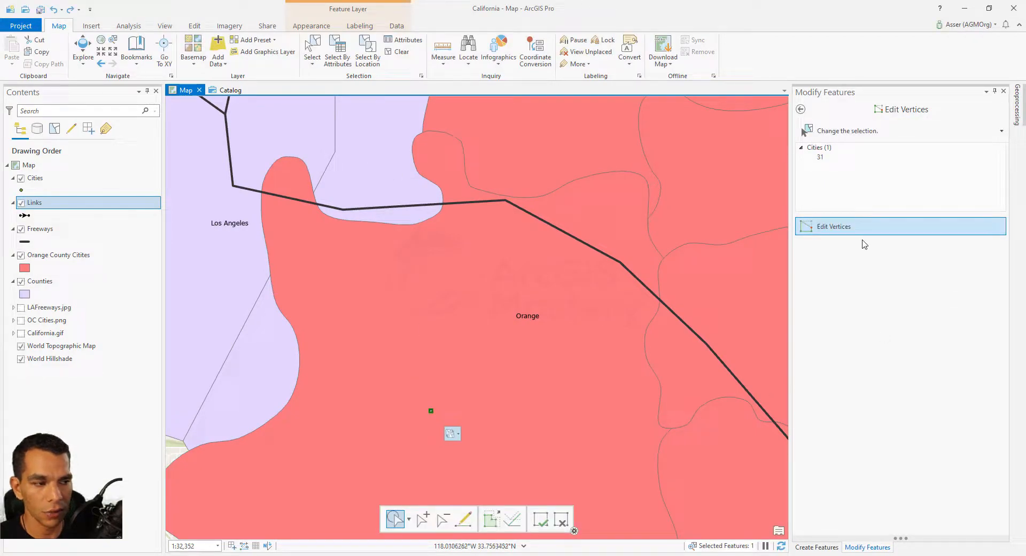
left_click(834, 231)
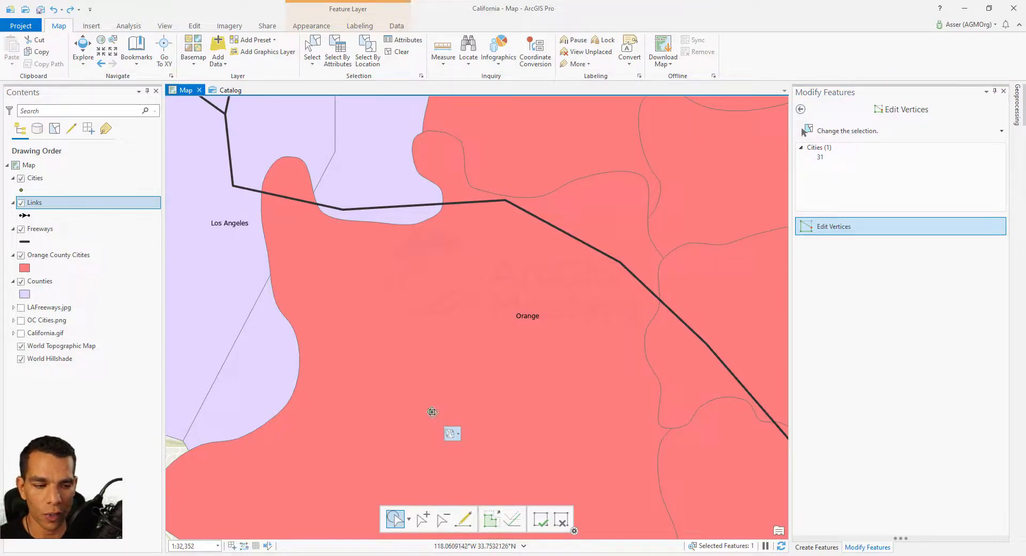
mouse_move(431, 411)
left_mouse_down()
mouse_move(442, 390)
mouse_move(462, 407)
mouse_move(446, 411)
left_mouse_up()
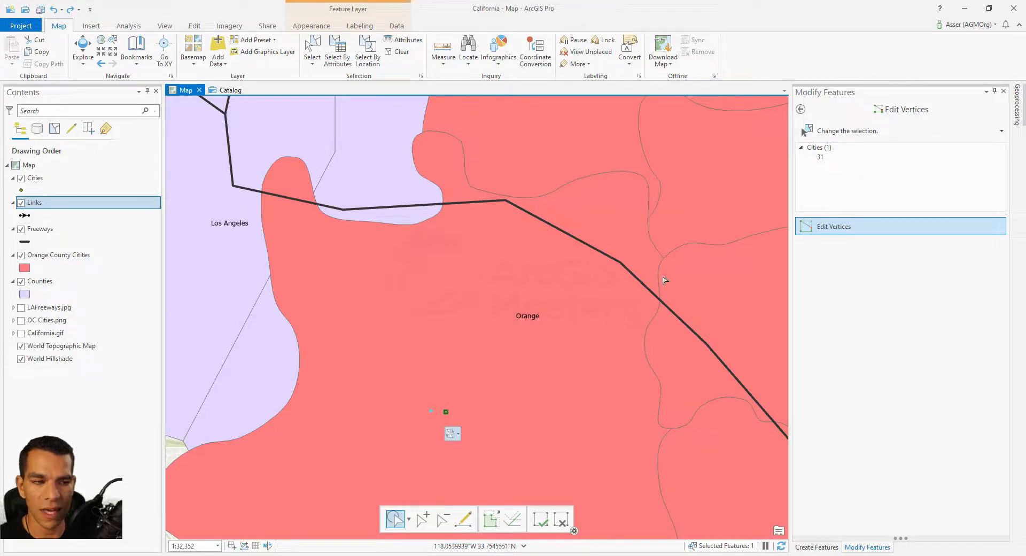
left_click(802, 110)
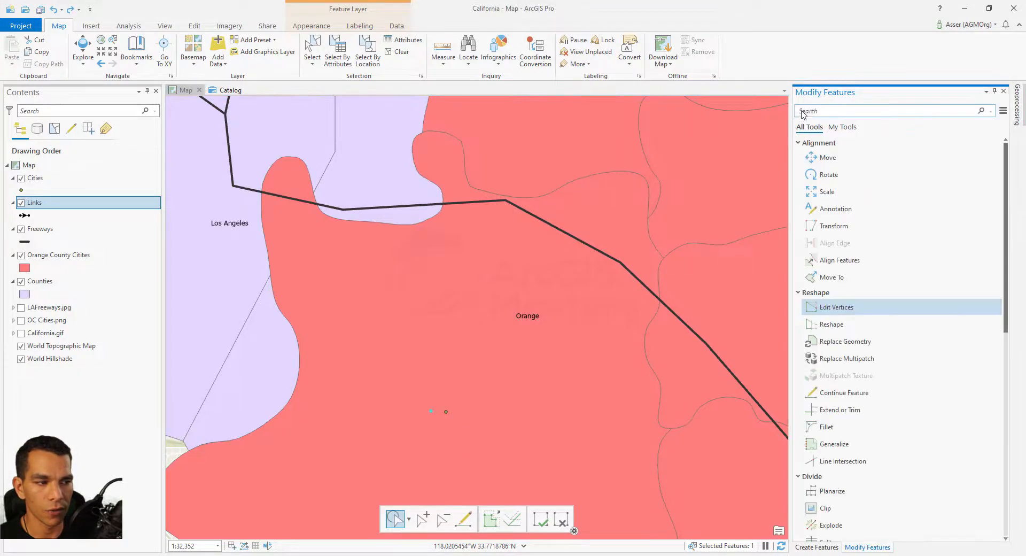
Step: Examine the Move and Rotate tools on the selected city point
left_click(826, 159)
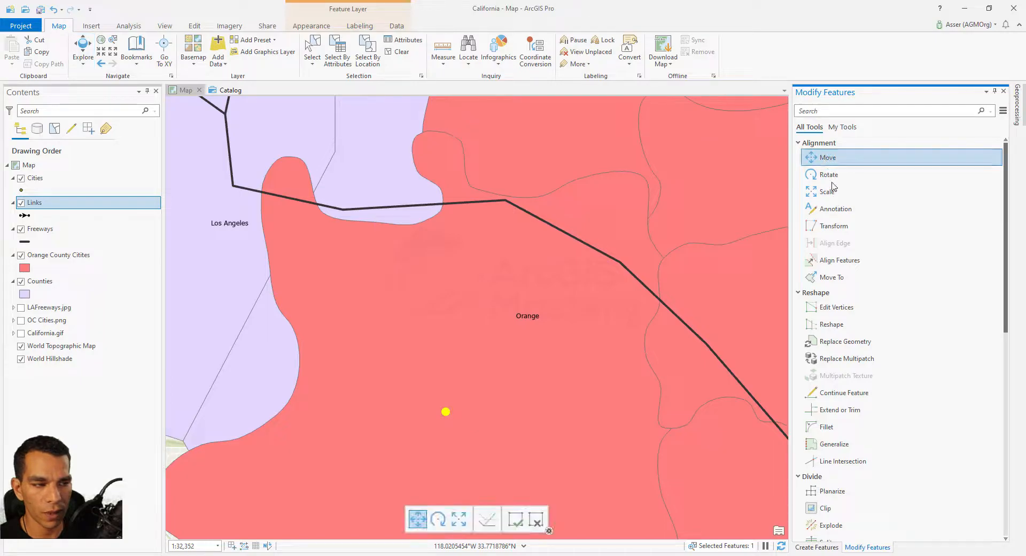
left_click(820, 250)
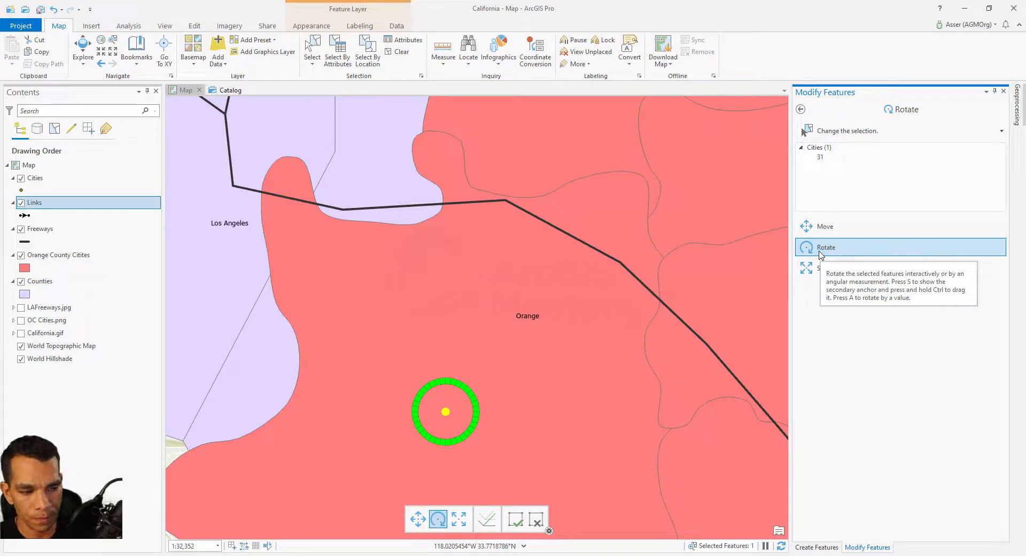
left_click(800, 109)
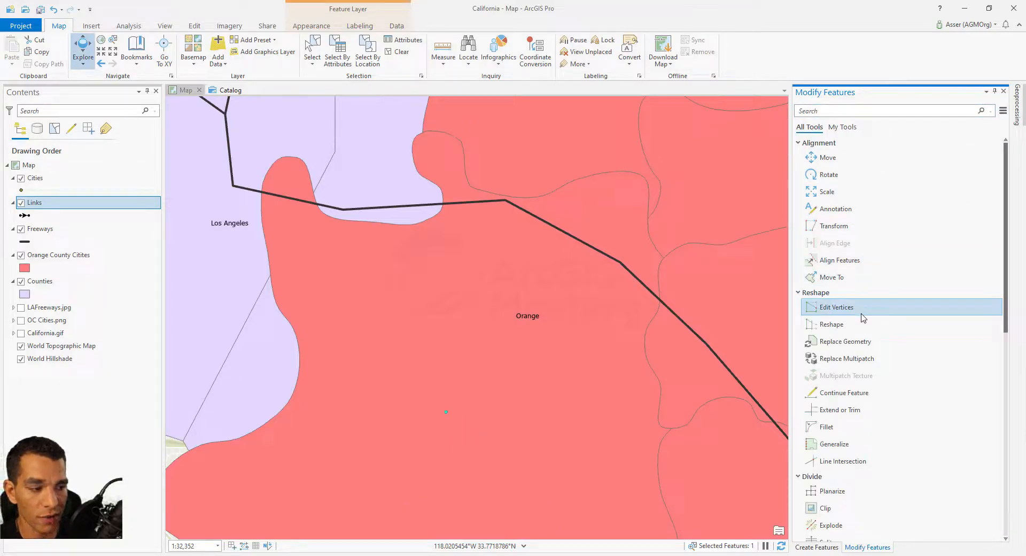
Step: Select Seal Beach and reshape its northwest boundary with a straight diagonal line from the notch to the western edge
scroll(861, 320, "down", 1)
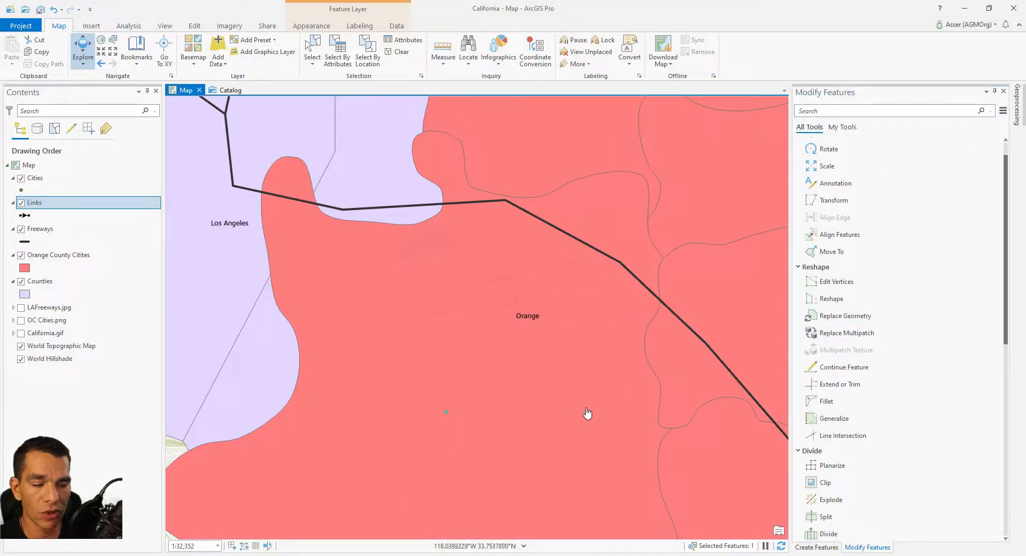
left_click(314, 51)
left_click(391, 344)
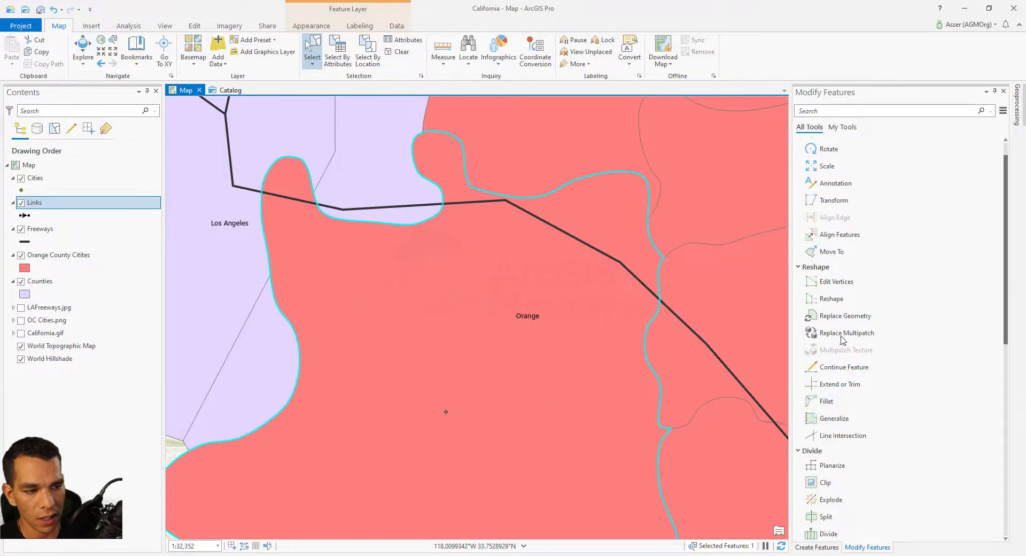
left_click(832, 298)
left_click(380, 188)
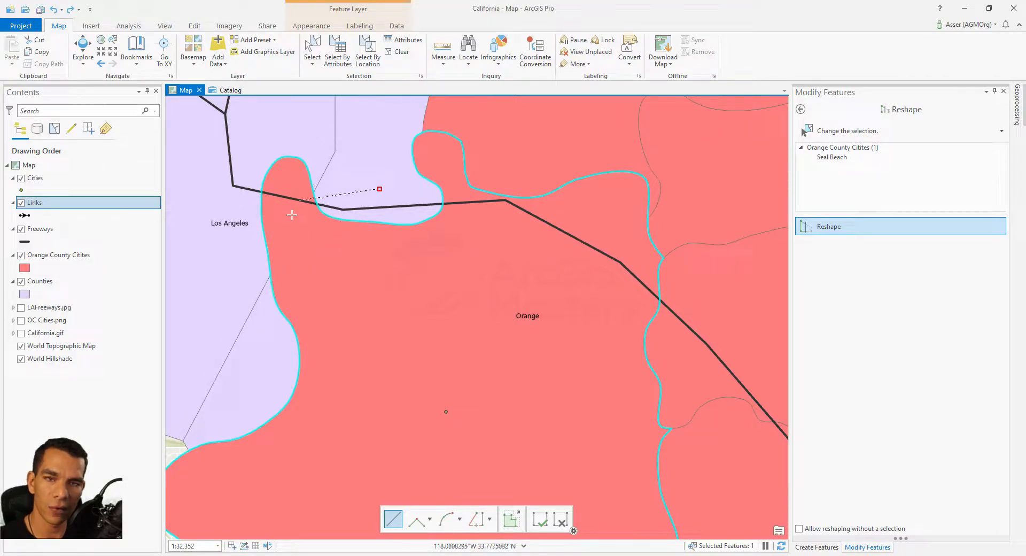
double_click(256, 336)
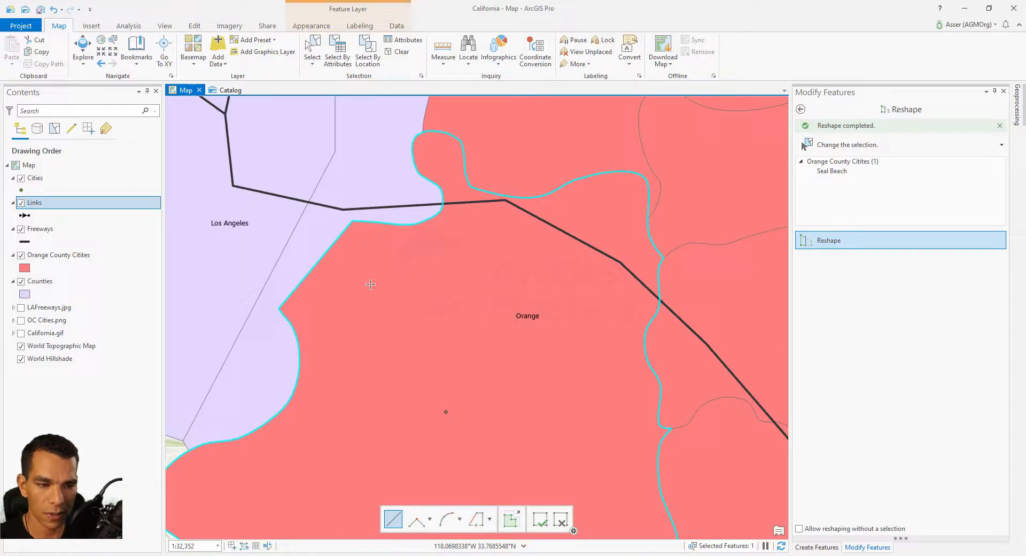
left_click(801, 108)
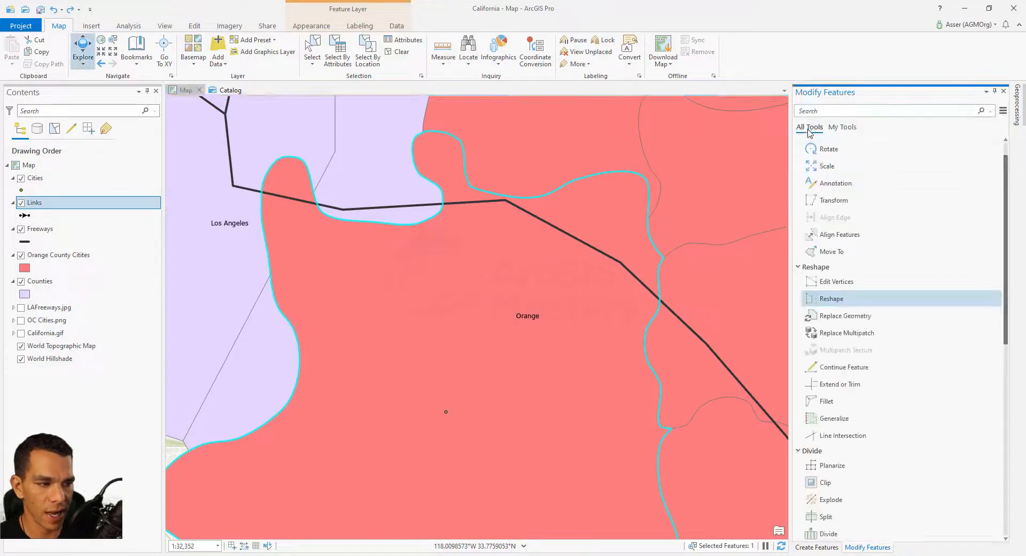
Step: Replace Seal Beach's geometry with a six-sided polygon across the coast south of Belmont Shore, and undo the replacement
scroll(879, 281, "down", 2)
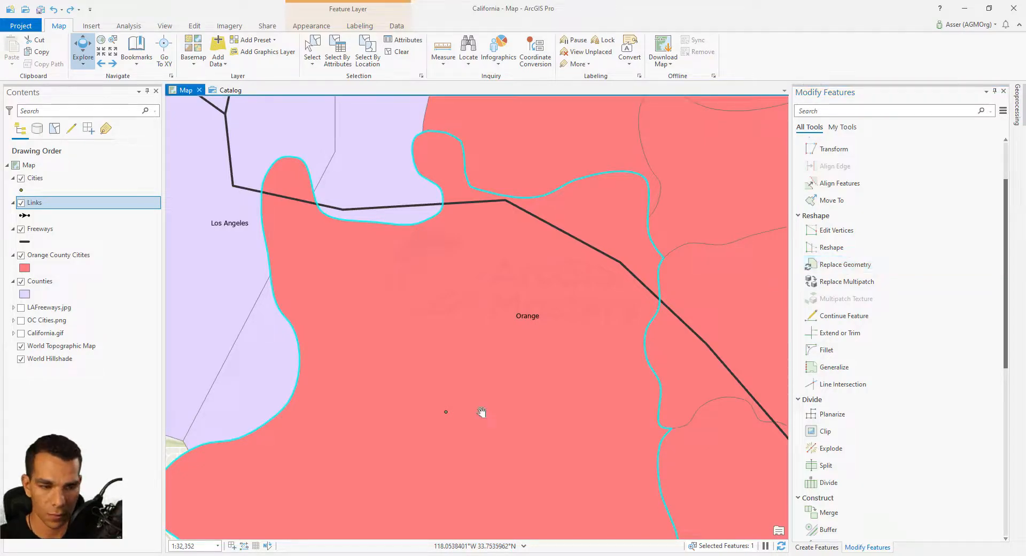
scroll(518, 266, "down", 3)
left_click(842, 268)
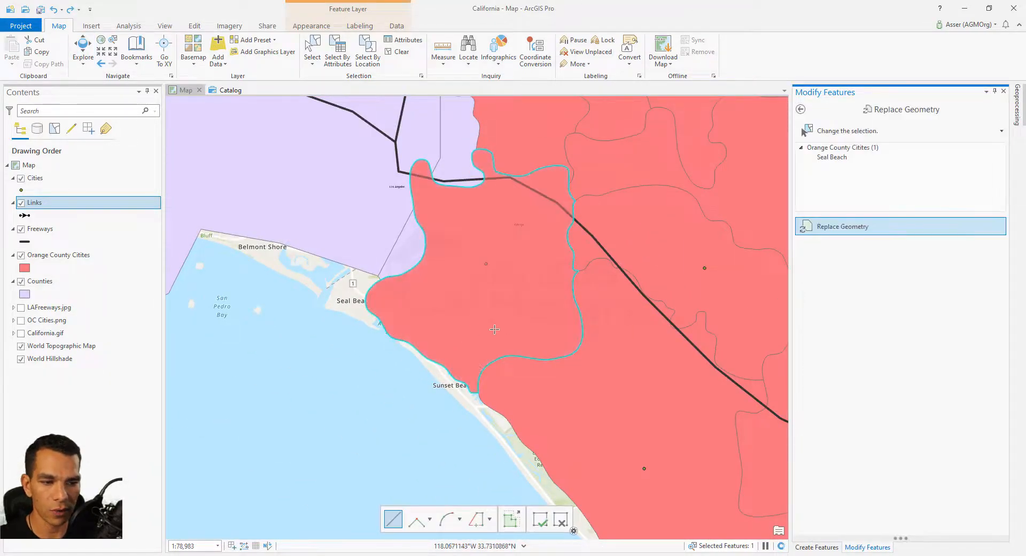
left_click(375, 218)
left_click(428, 244)
left_click(461, 302)
left_click(453, 356)
left_click(395, 398)
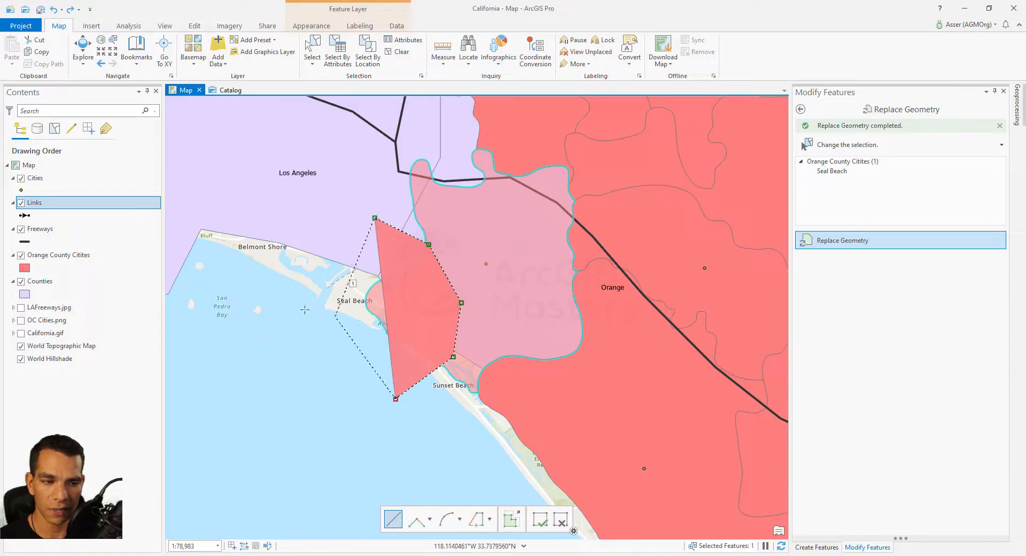
double_click(286, 297)
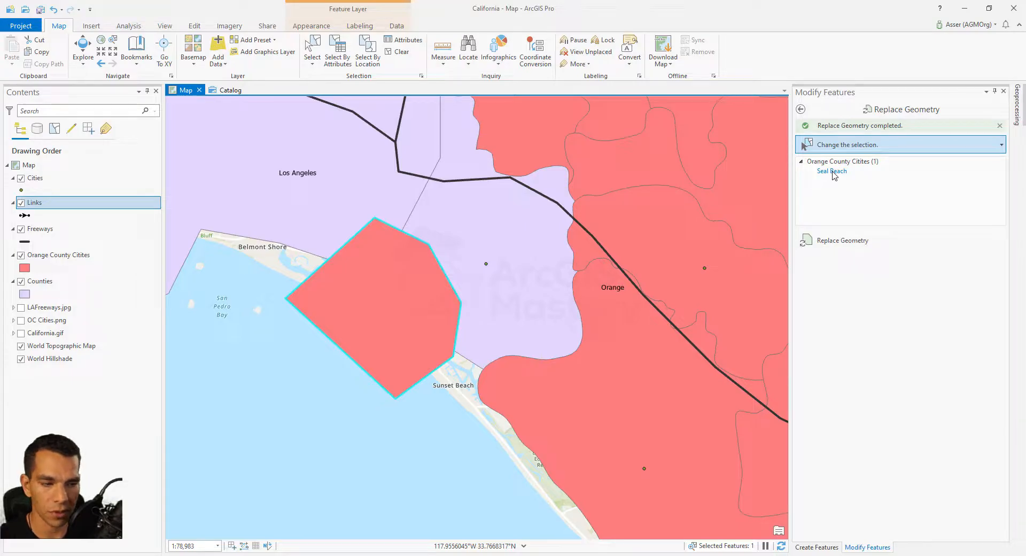
key("ctrl+z")
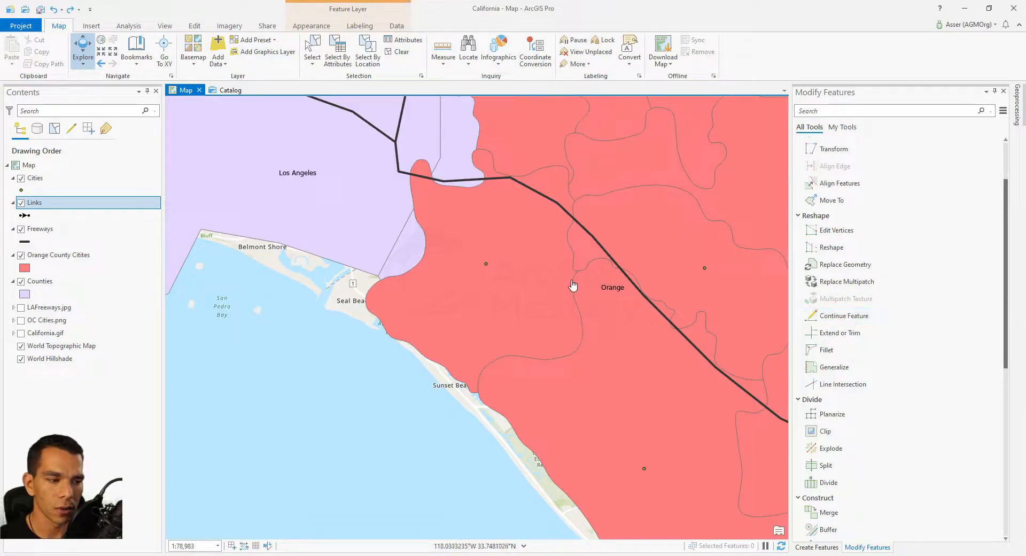
Step: Select freeway 405 and start extending it from its southeast end near Lake Forest with Continue Feature
left_click(313, 51)
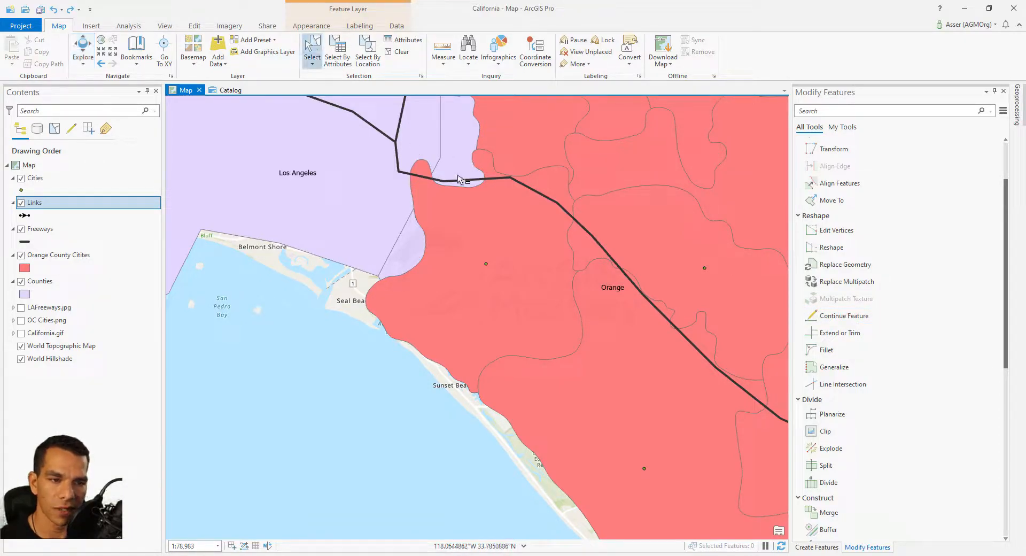
left_click(462, 180)
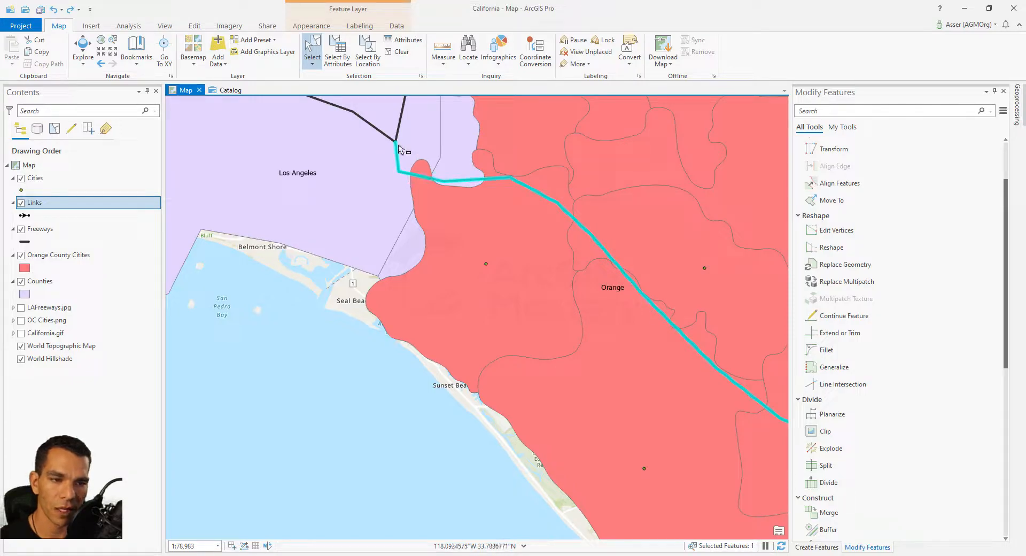
left_click(830, 316)
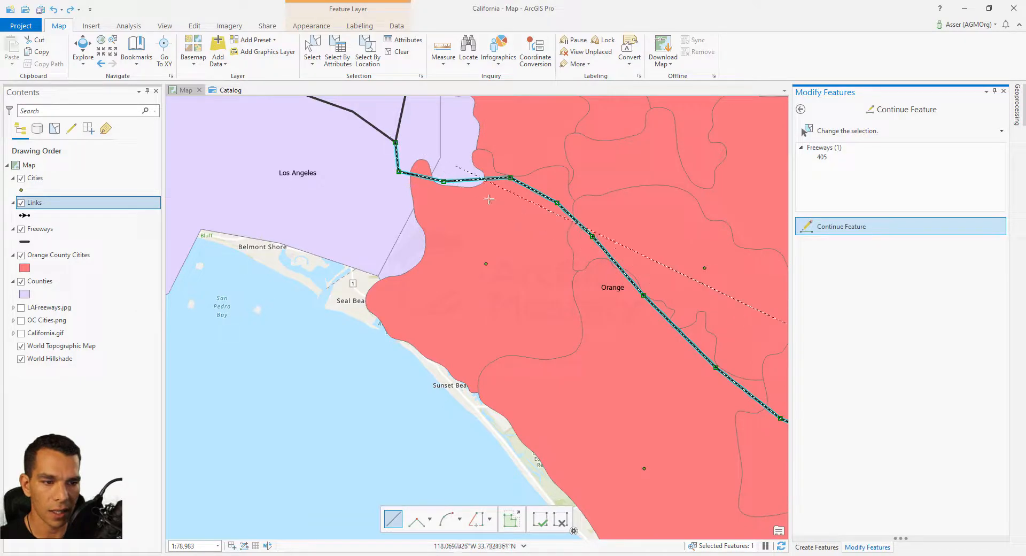
scroll(599, 314, "down", 2)
scroll(599, 314, "down", 4)
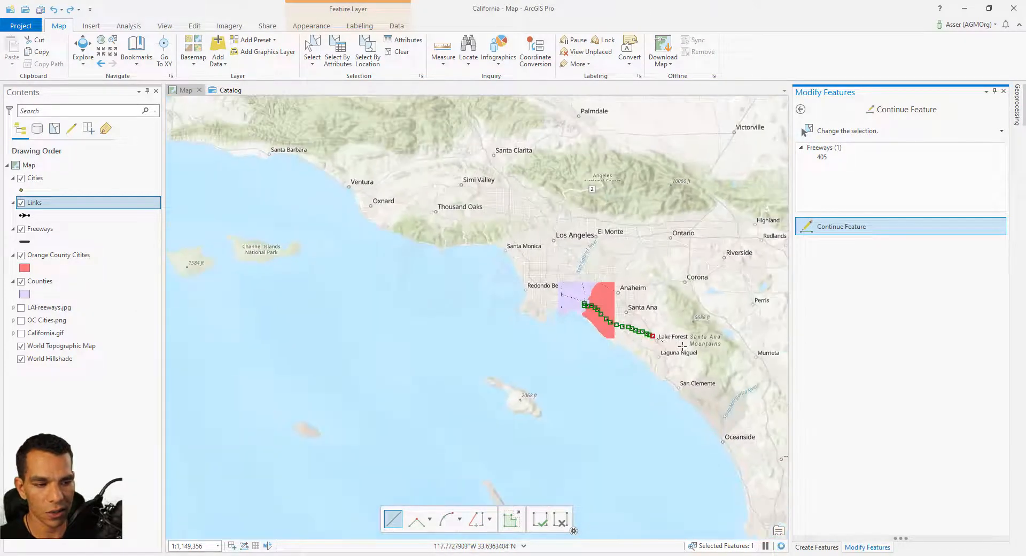
scroll(673, 360, "up", 2)
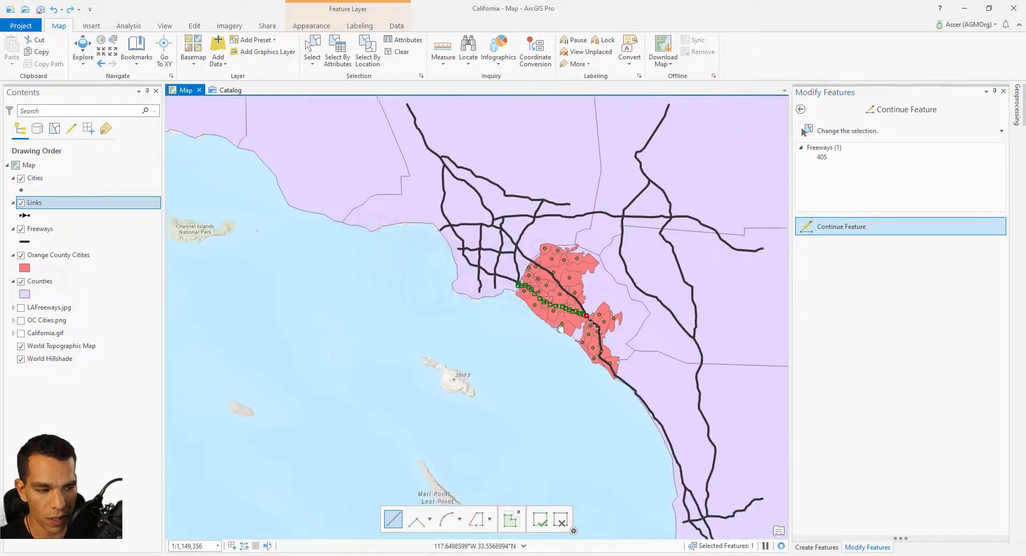